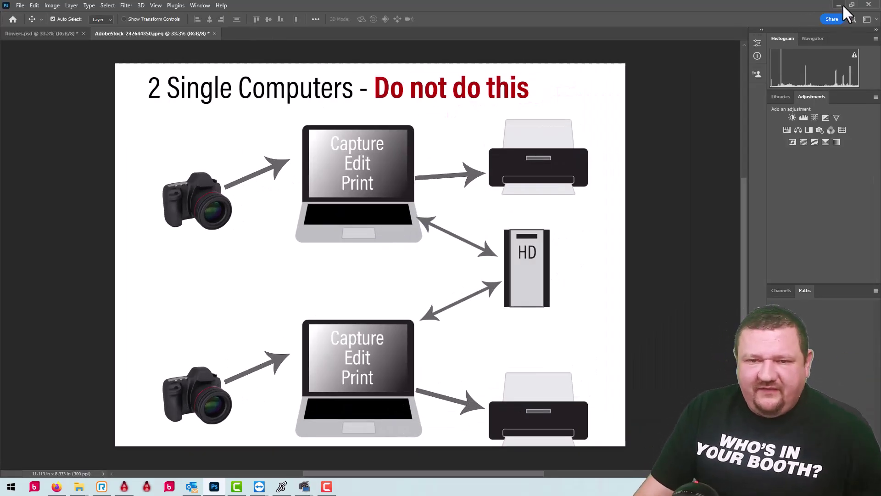
- Minimize Photoshop, move the remote session aside, and confirm the remote Darkroom Pro is version 9.30.2788
left_click(842, 5)
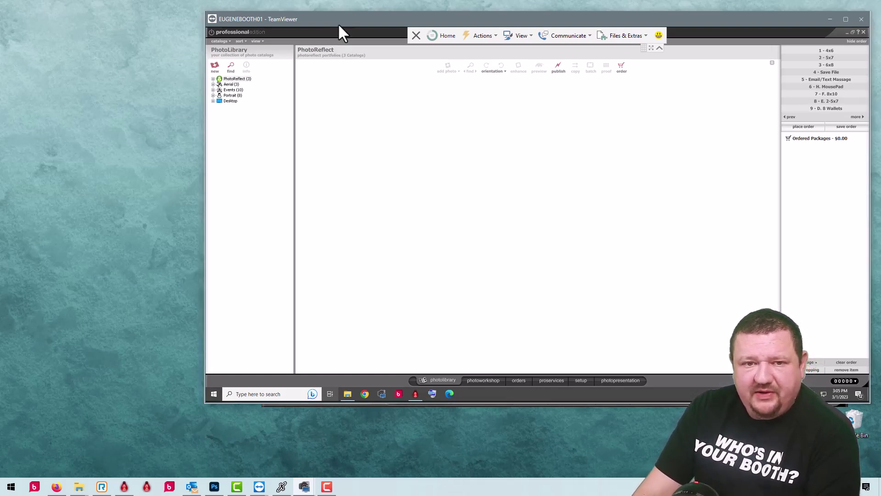
left_click_drag(339, 25, 324, 46)
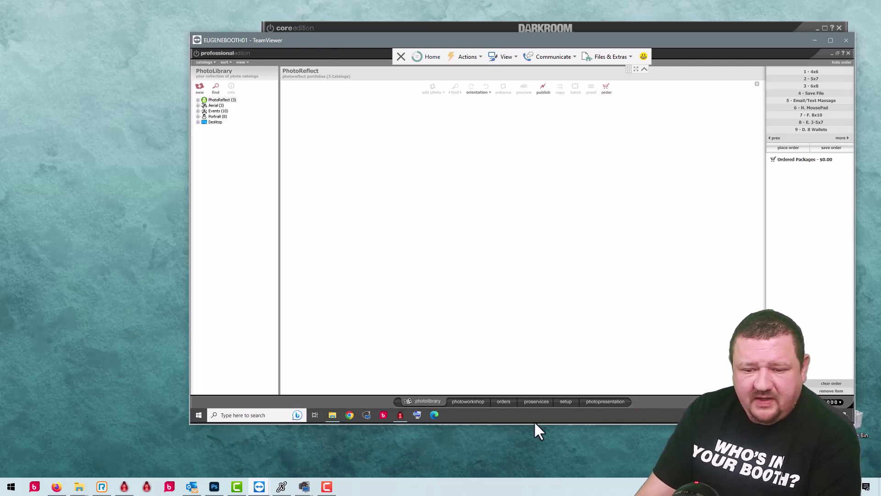
left_click(844, 54)
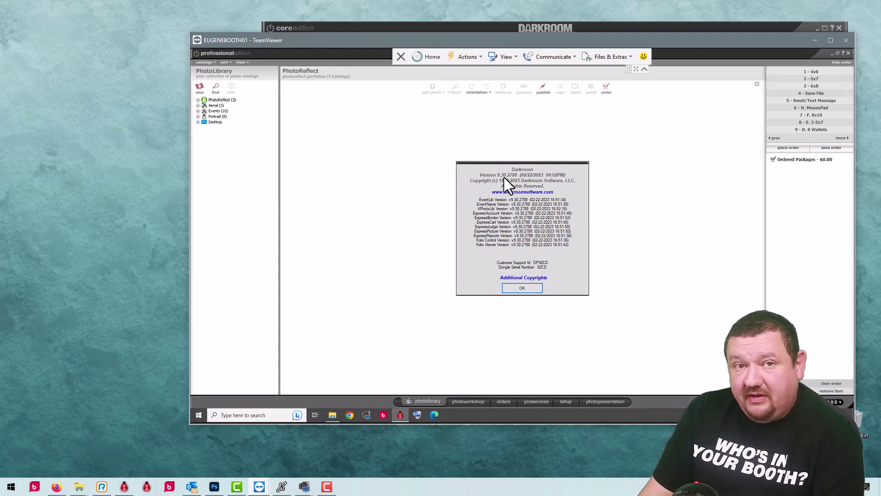
left_click(530, 288)
- Confirm local Darkroom Core is also 9.30.2788 and position it beside the remote session
left_click(775, 27)
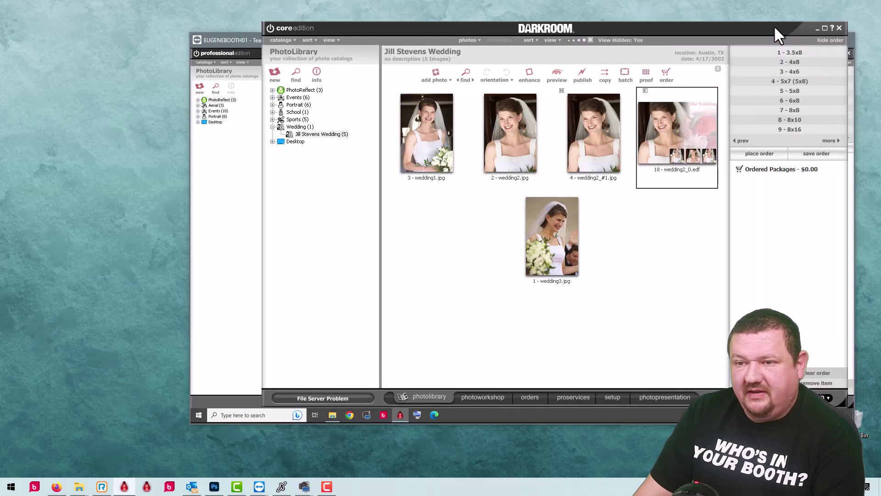
left_click(832, 29)
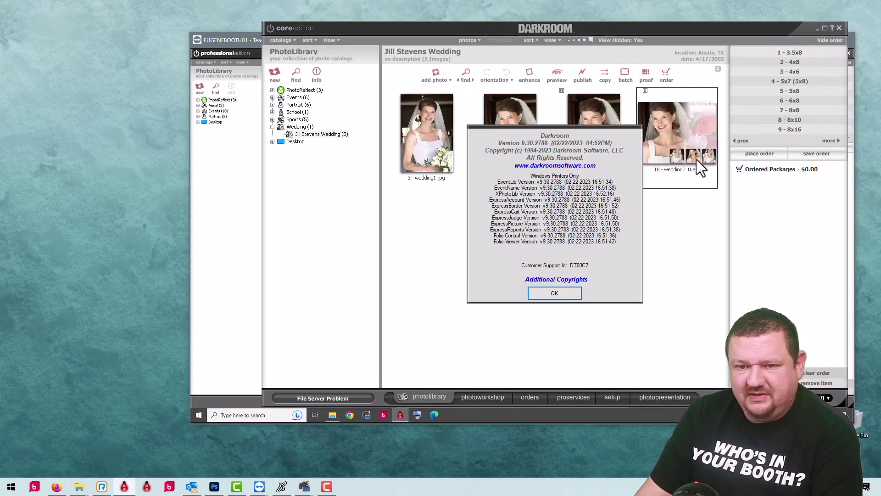
left_click(565, 290)
left_click_drag(605, 30, 421, 64)
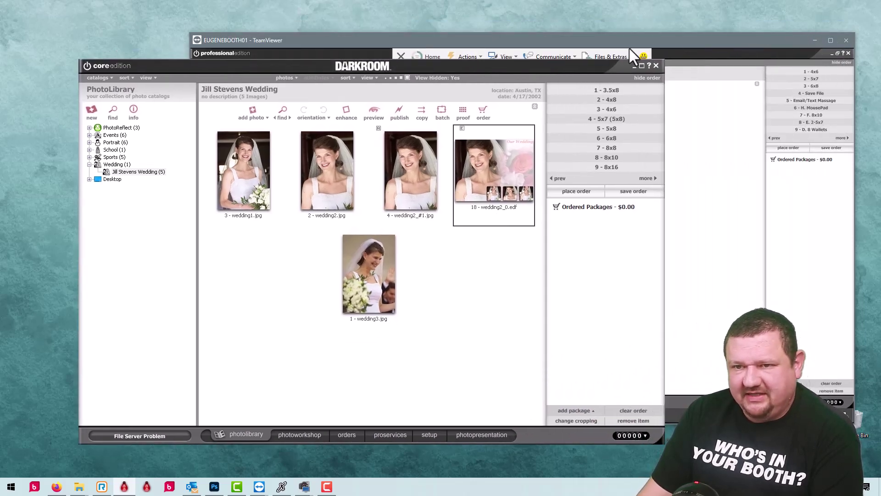
left_click(710, 44)
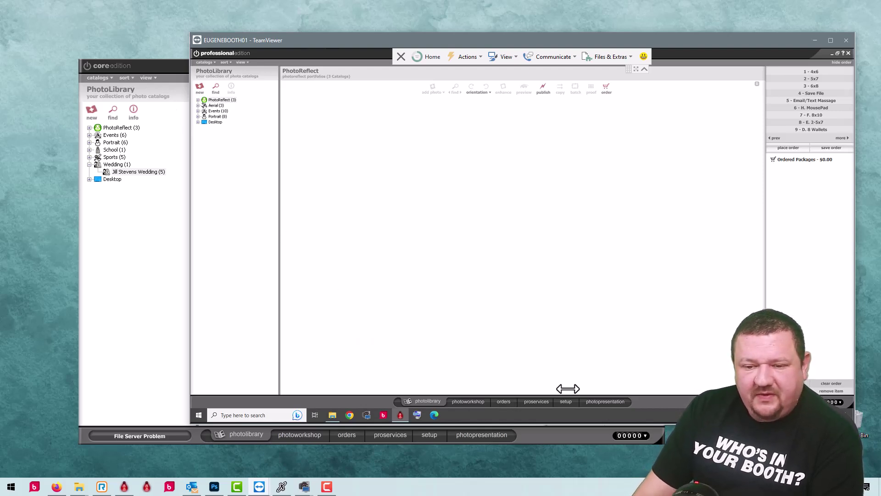
- Set the full-screen remote station as Server Computer in Network Setup, dismissing the print engine warning
left_click(832, 40)
left_click(498, 453)
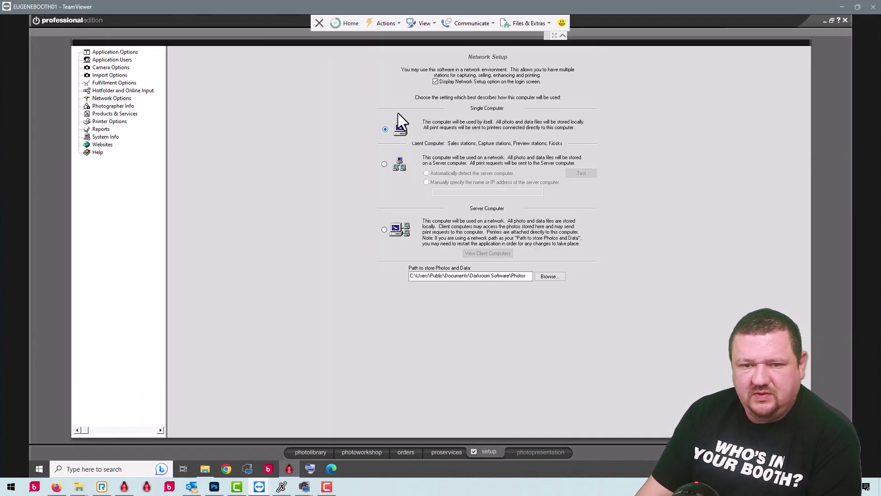
left_click(385, 230)
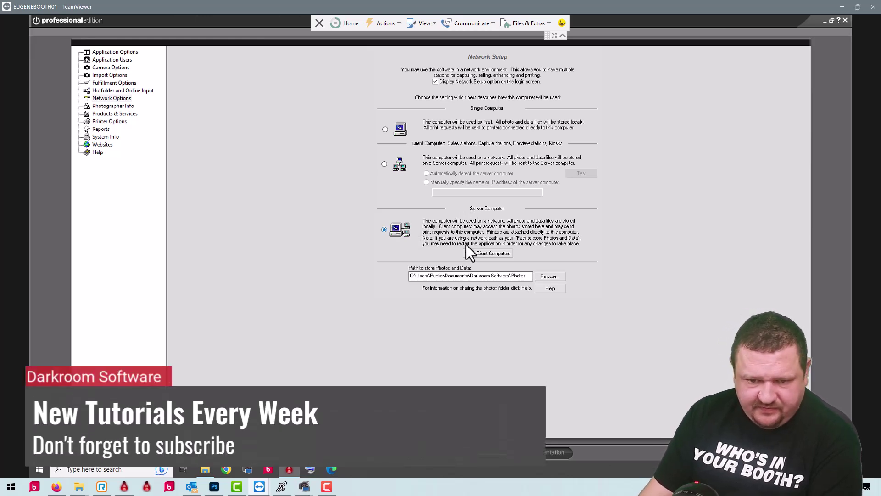
left_click(500, 253)
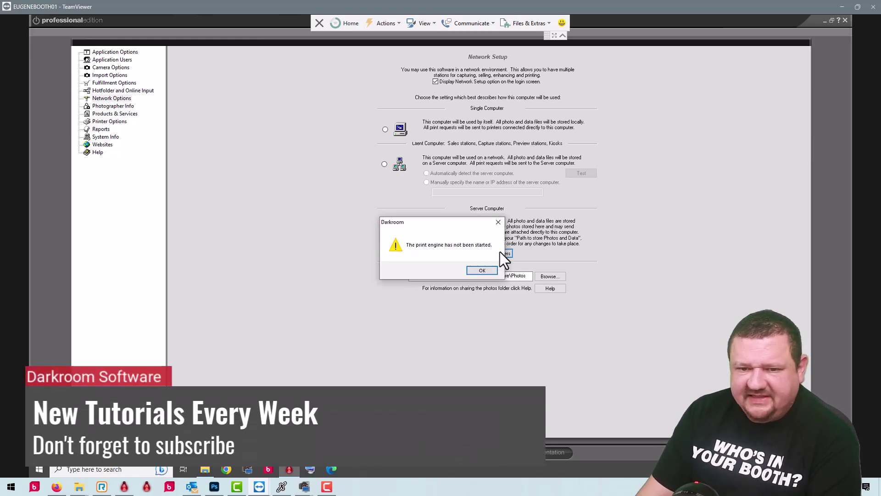
left_click(477, 271)
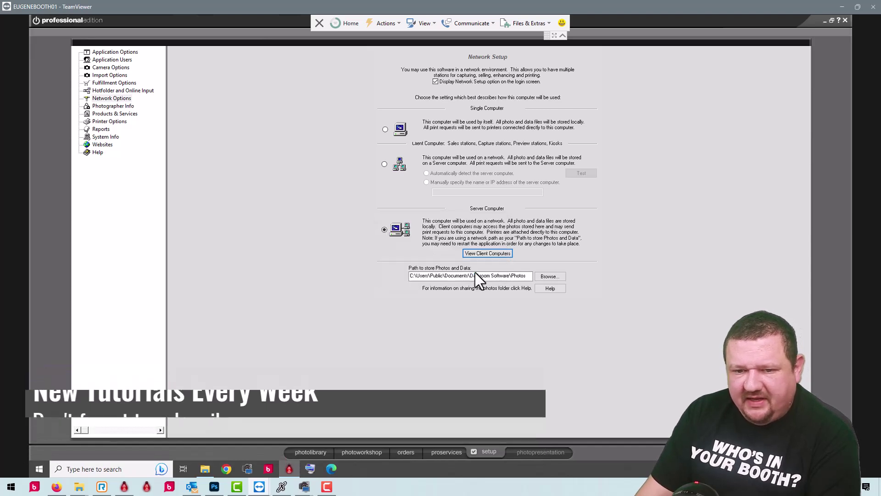
left_click(319, 450)
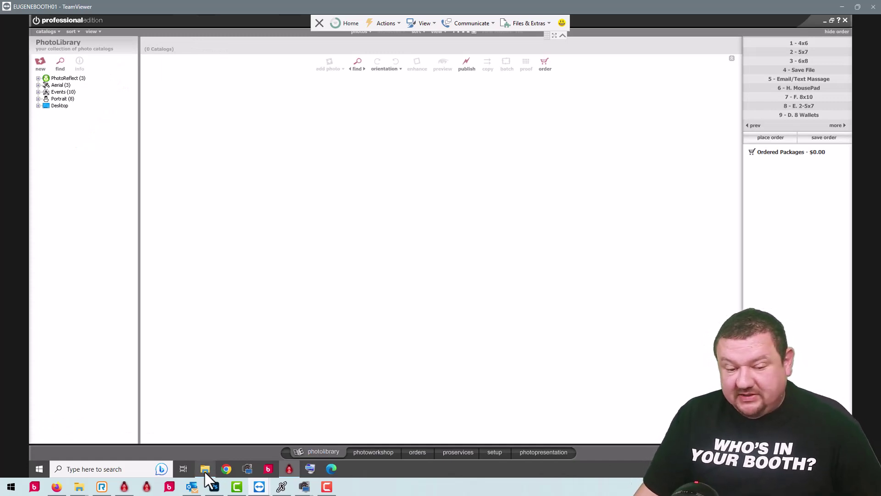
- Open File Explorer and look up the PC's device name in This PC properties
mouse_move(205, 473)
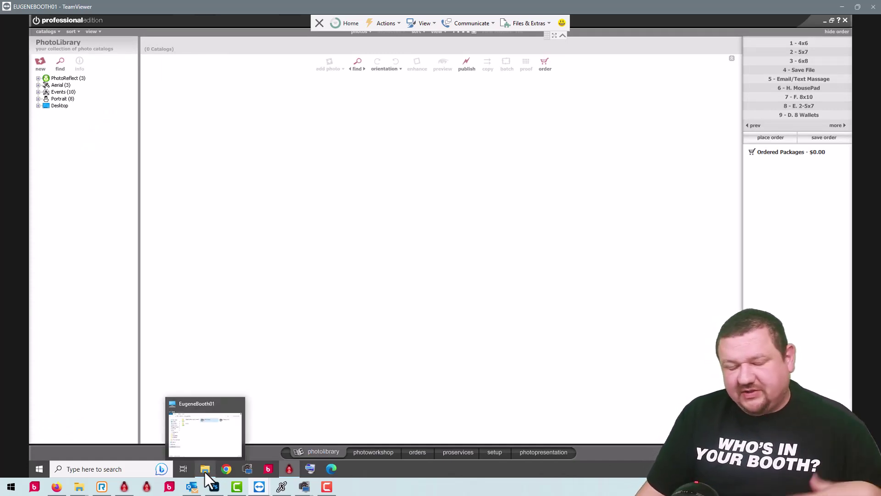
left_click(205, 472)
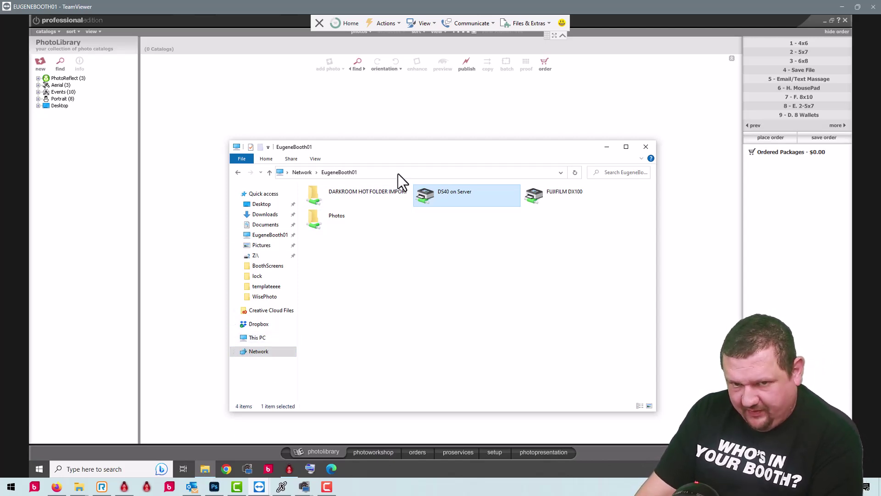
left_click(258, 338)
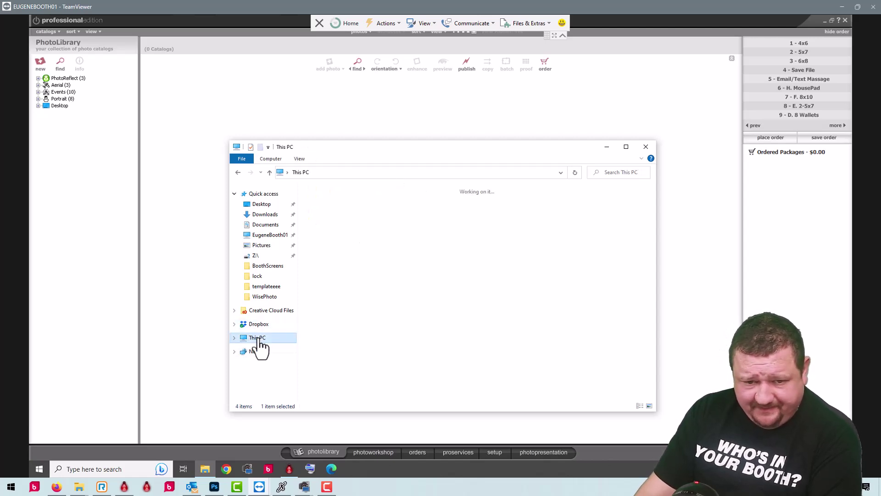
right_click(255, 340)
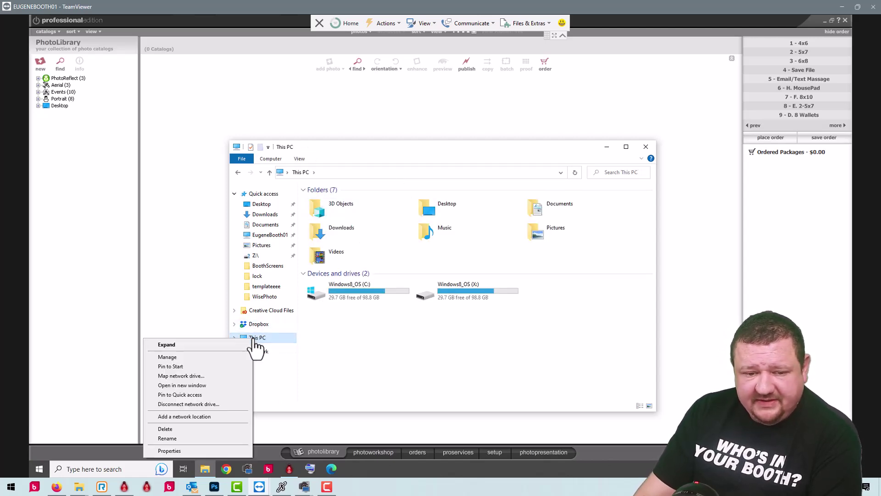
left_click(169, 451)
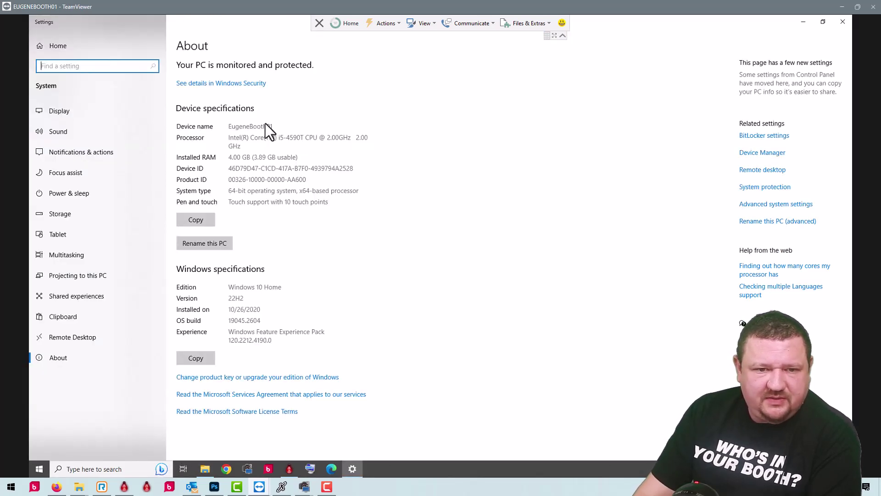
left_click_drag(277, 127, 227, 126)
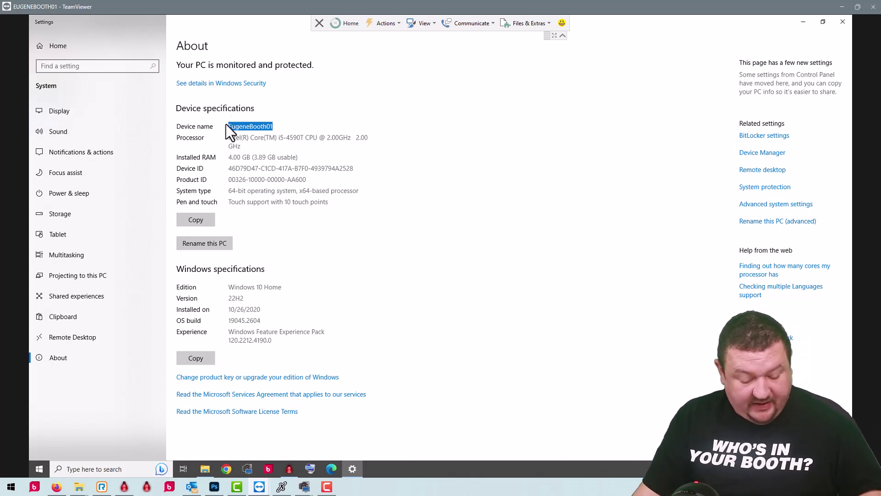
left_click(802, 22)
- Enter the server computer's \\name path in the address bar to open its network share
left_click(357, 172)
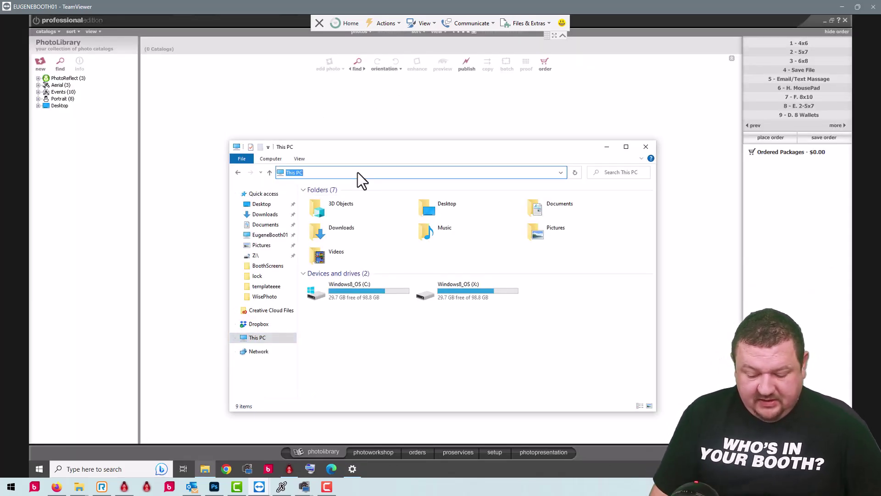
type("\\EugeneBooth01")
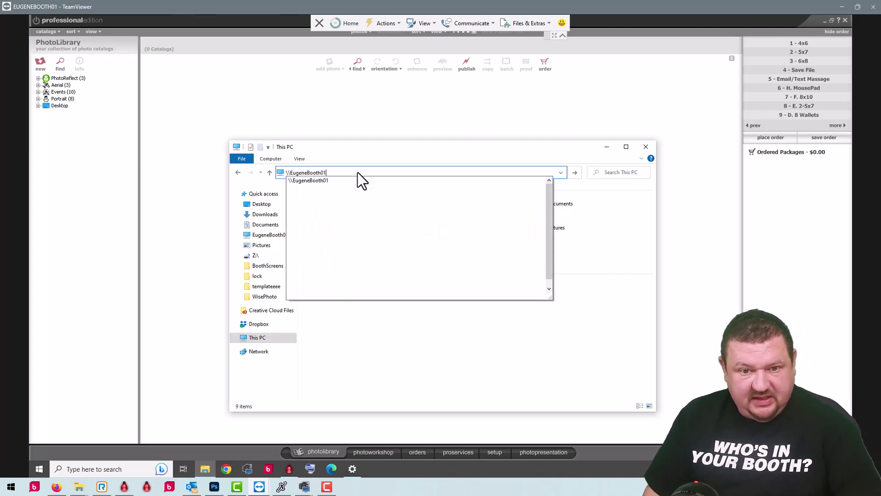
key("Return")
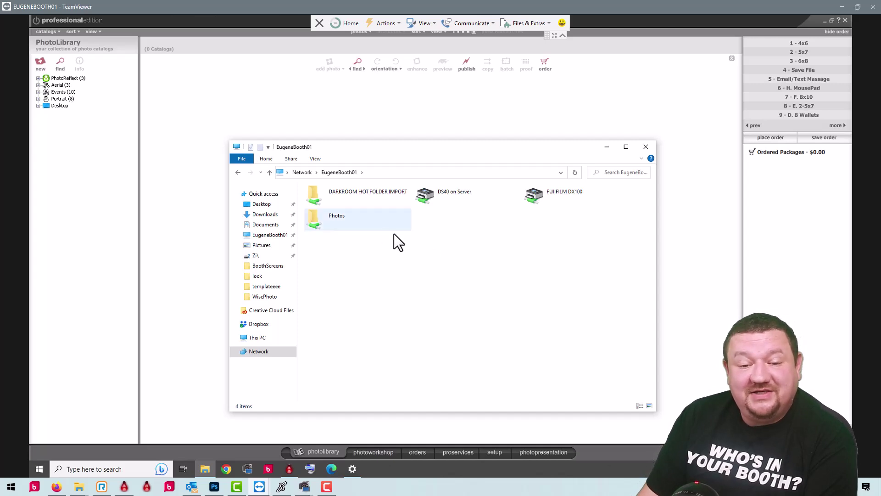
- Inspect the Photos share's properties and permissions, then close them
right_click(351, 220)
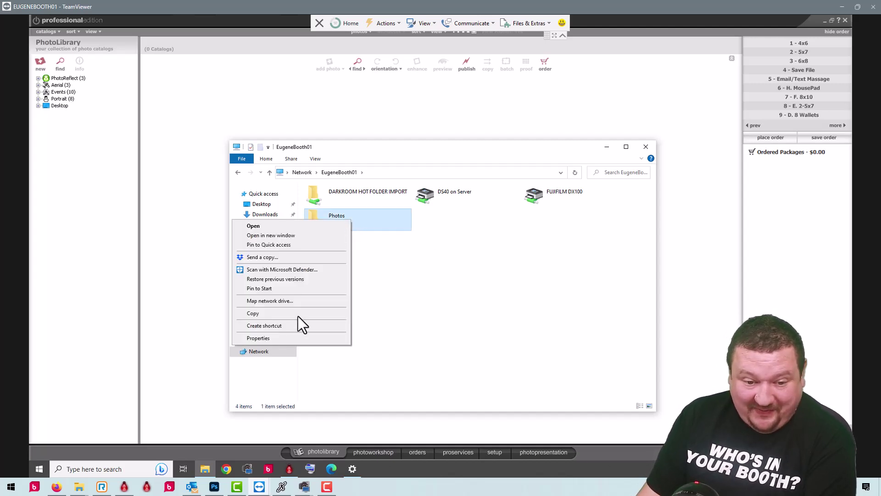
left_click(285, 337)
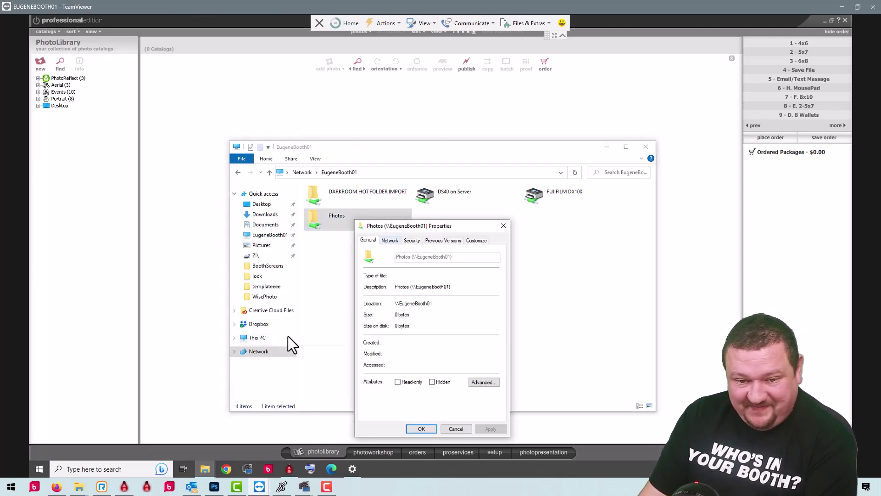
left_click(412, 241)
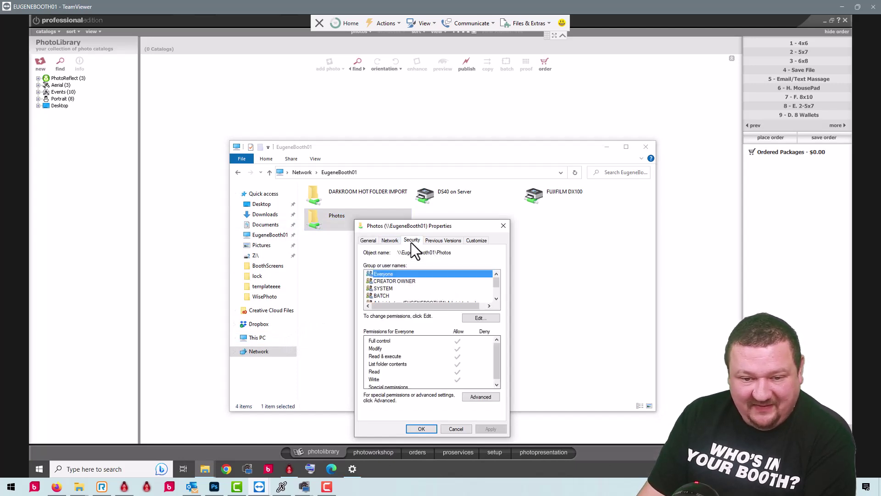
left_click(374, 240)
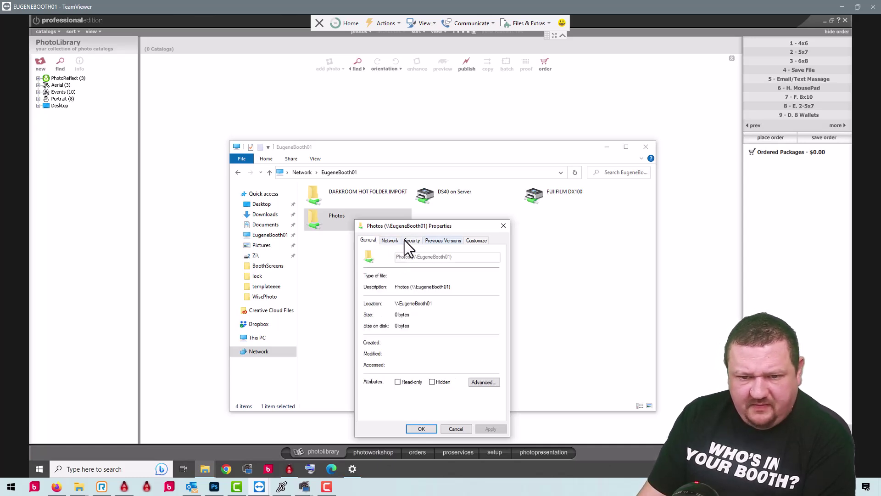
left_click(504, 223)
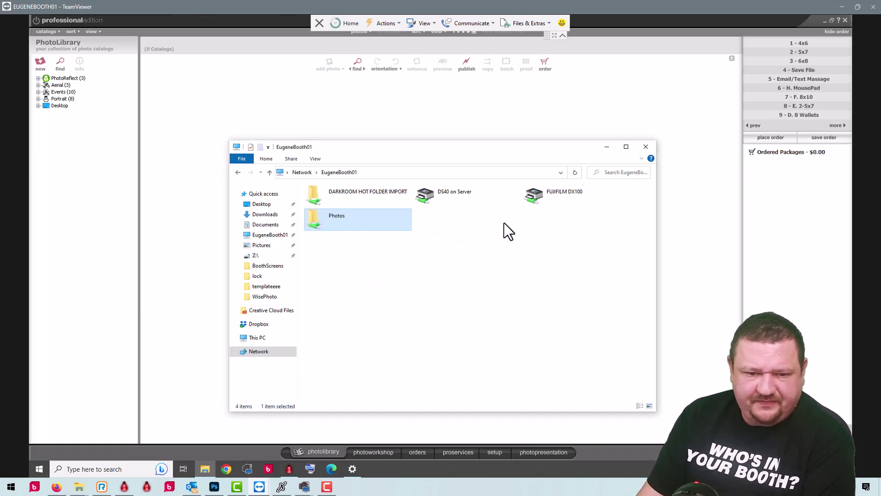
- Browse C: > Users > Public > Public Documents > Darkroom Software and select its Photos folder
left_click(258, 338)
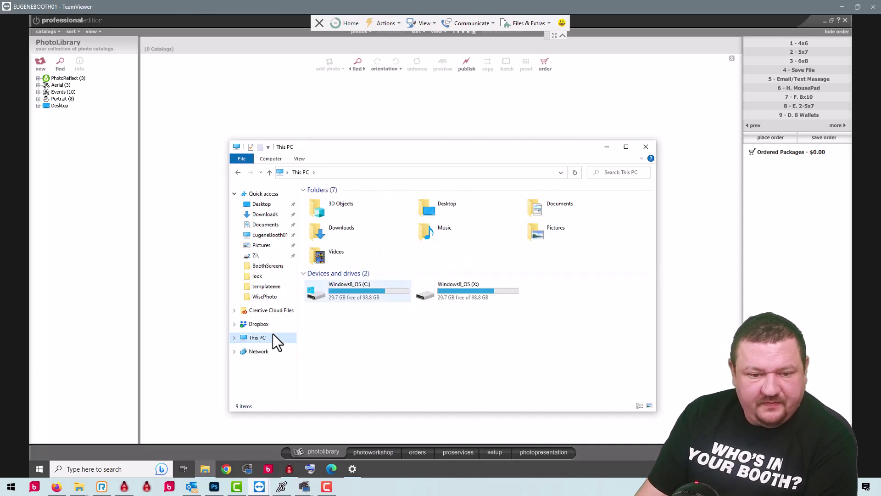
left_click(349, 291)
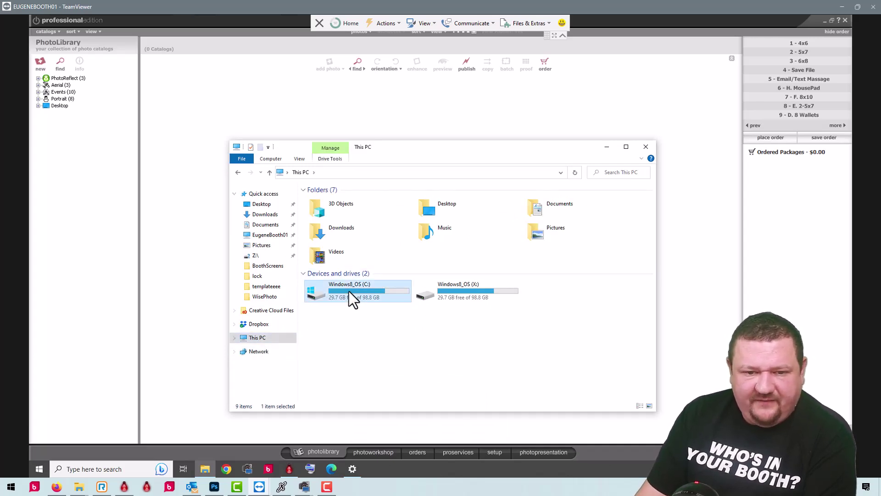
double_click(377, 283)
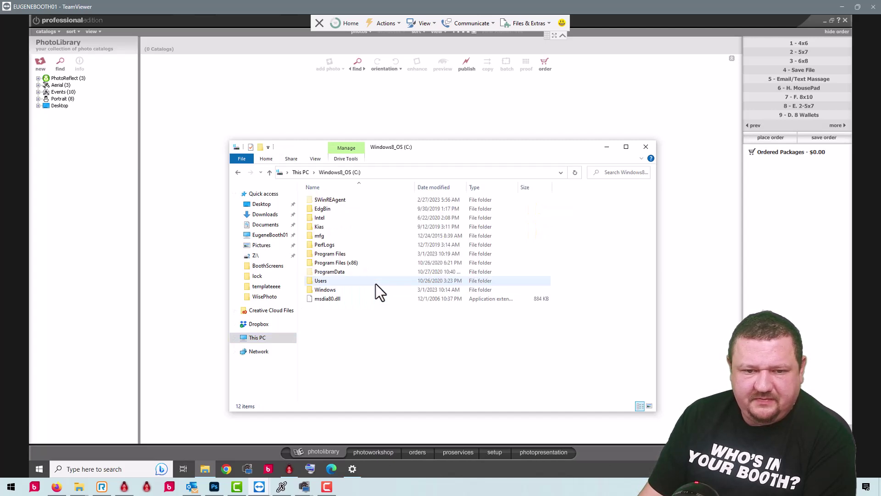
double_click(320, 282)
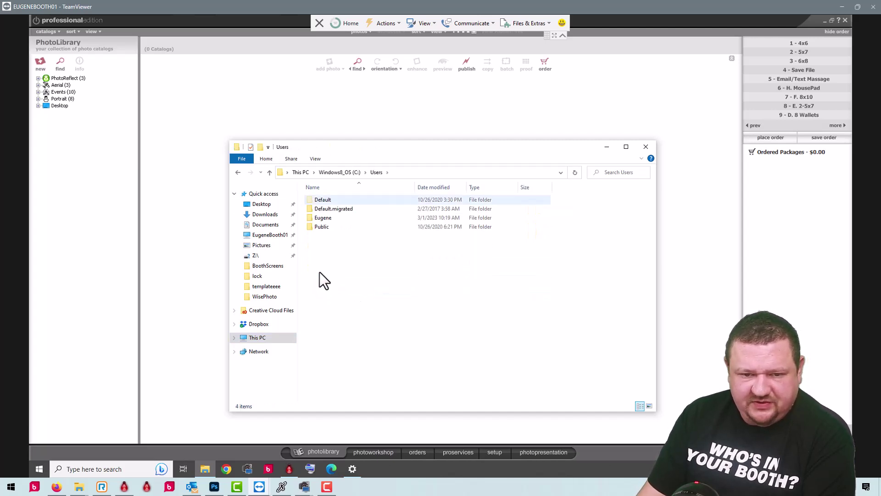
double_click(320, 219)
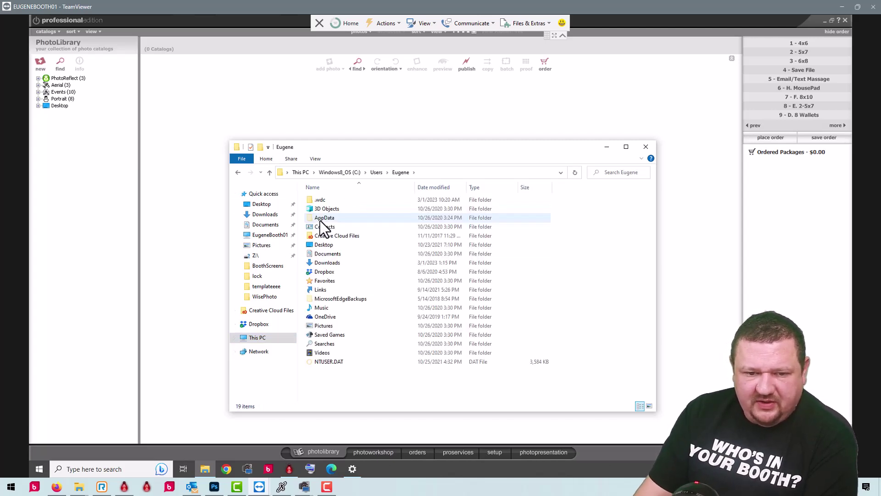
left_click(374, 172)
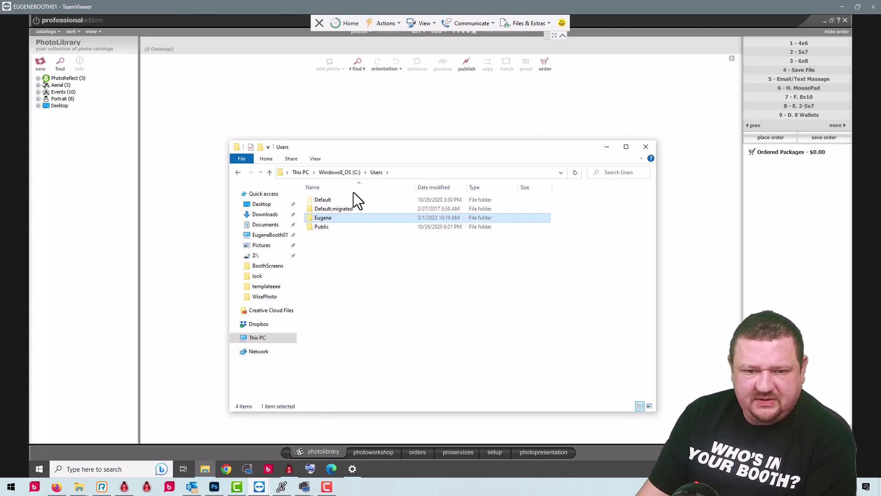
left_click(319, 228)
double_click(318, 229)
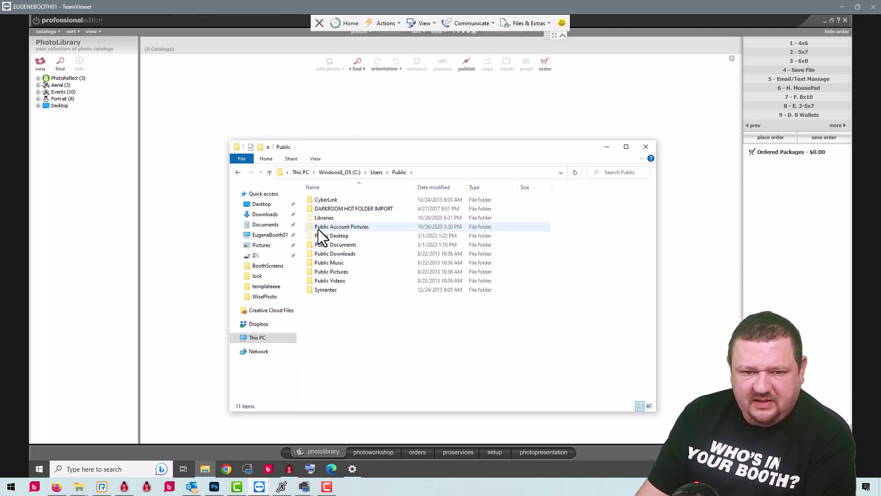
double_click(330, 246)
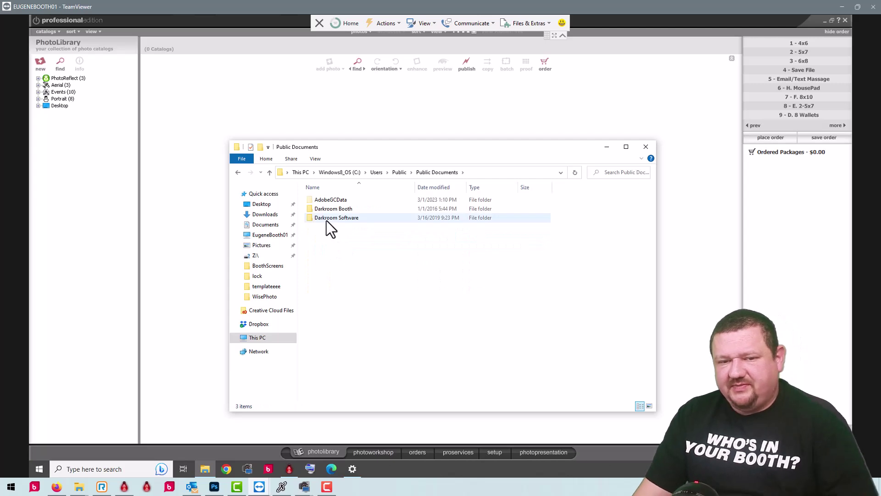
double_click(326, 220)
left_click(321, 212)
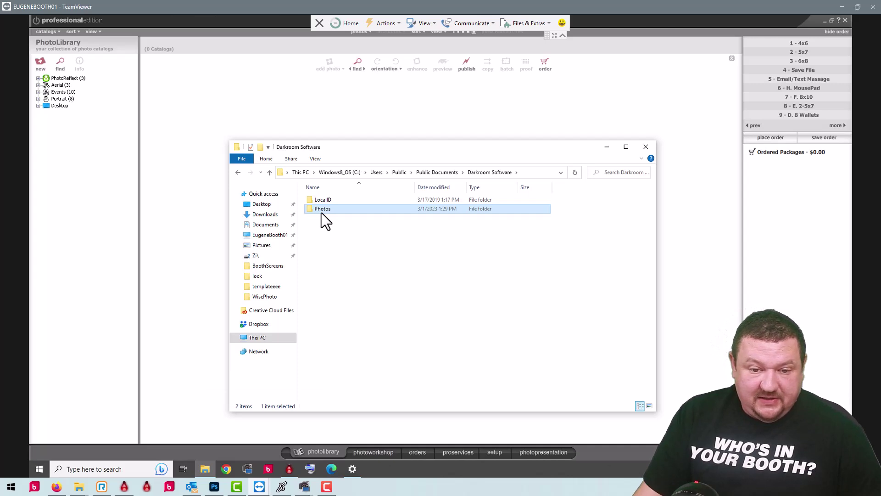
- Check the Photos folder's Sharing status in its properties and cancel without changes
right_click(321, 213)
left_click(270, 382)
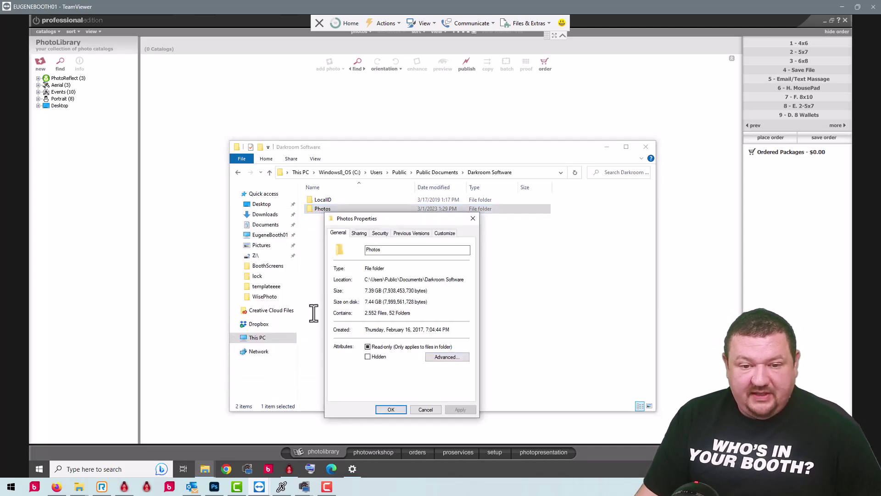
left_click(360, 233)
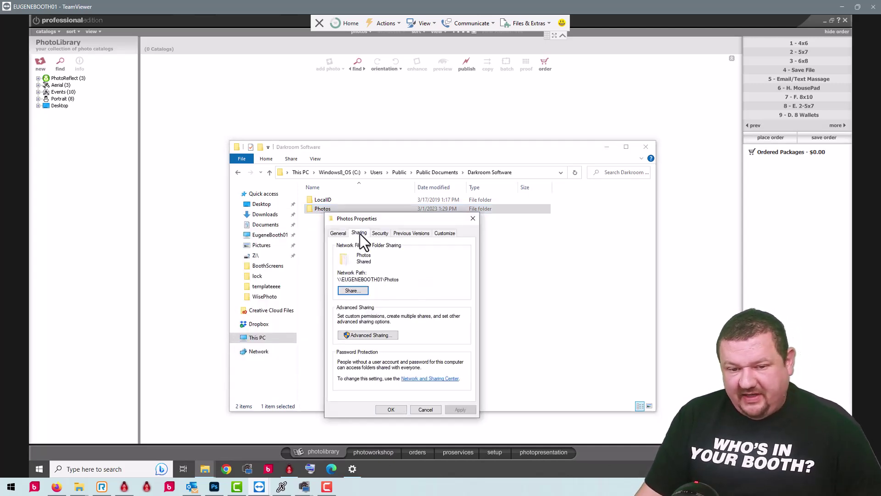
left_click(434, 410)
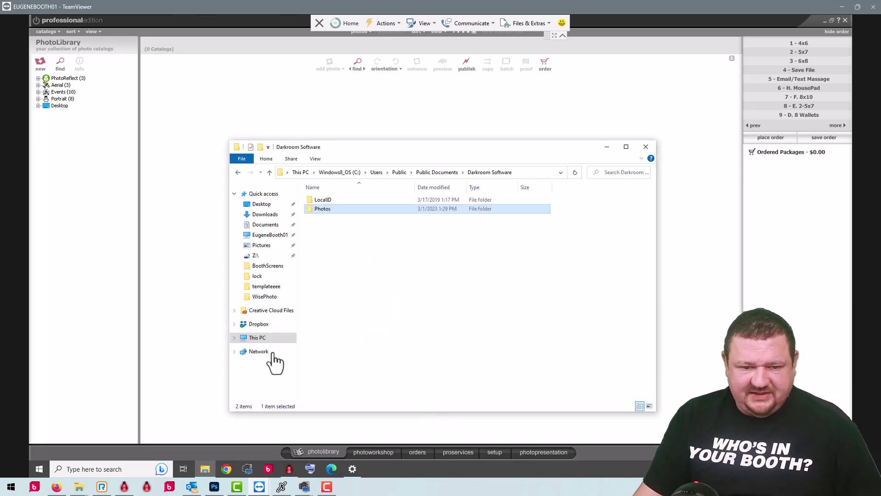
- Return to the server's network share by entering its \\ computer-name path
left_click(256, 346)
left_click(534, 173)
type("\\\\EugeneBooth01")
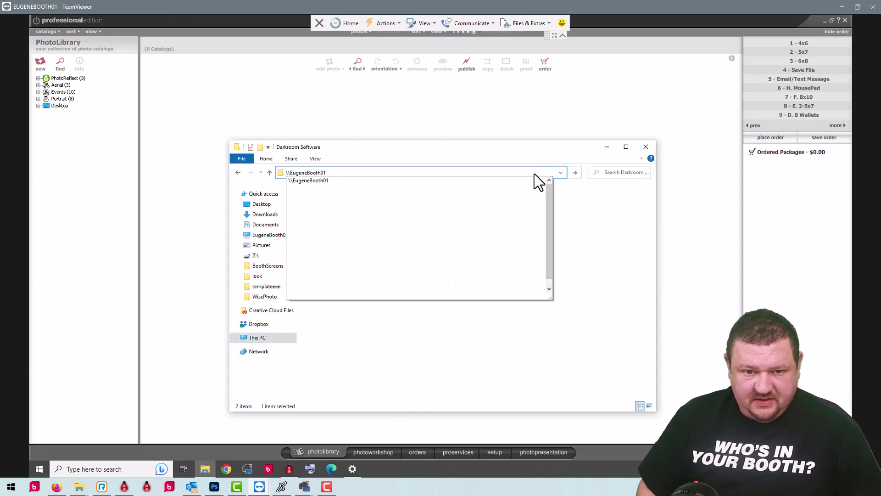
key("Return")
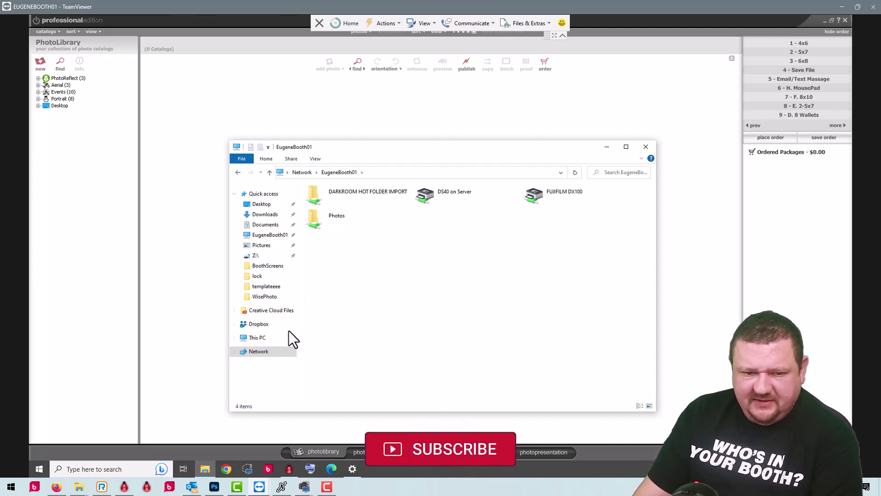
- Turn off password protected sharing under All Networks in Advanced sharing settings
right_click(262, 351)
left_click(180, 430)
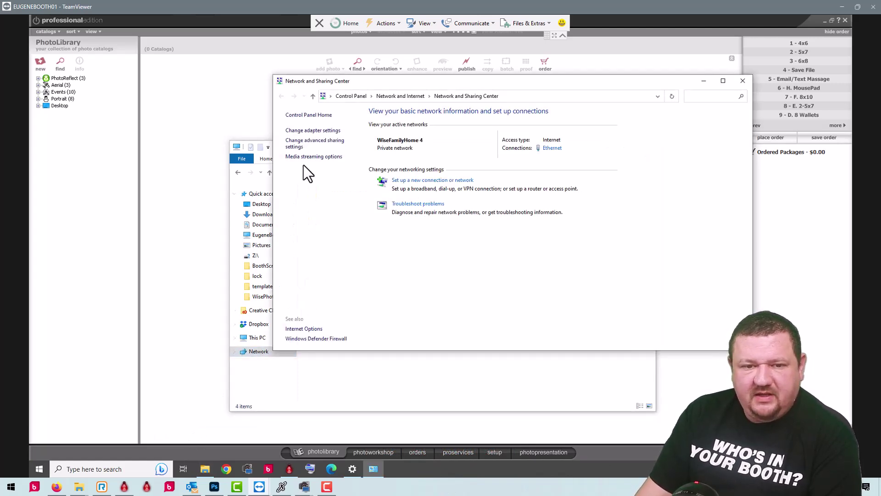
left_click(307, 146)
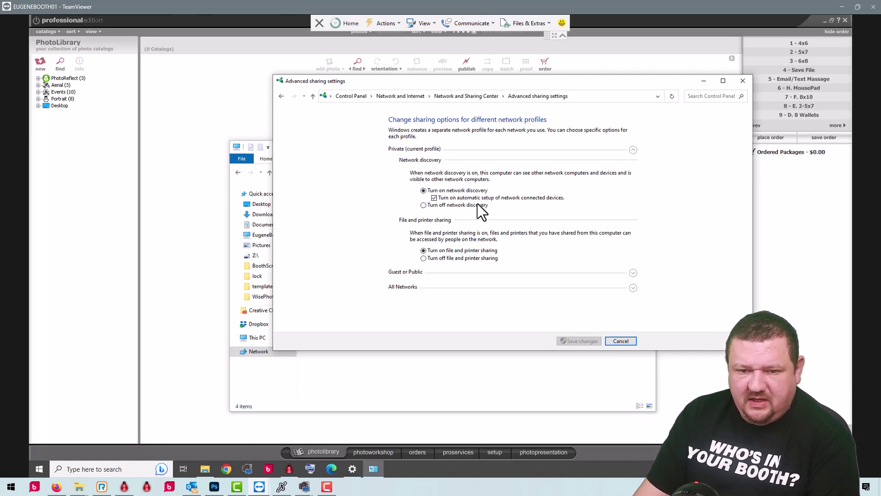
left_click(404, 287)
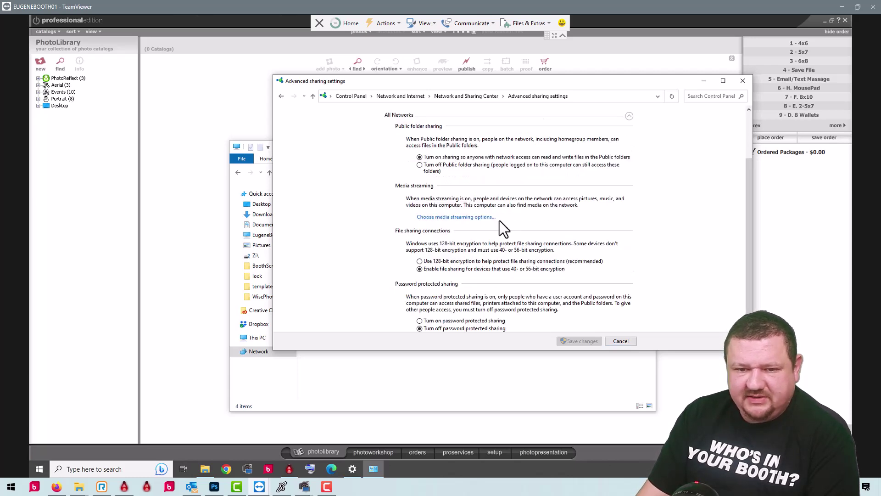
scroll(499, 220, "down", 1)
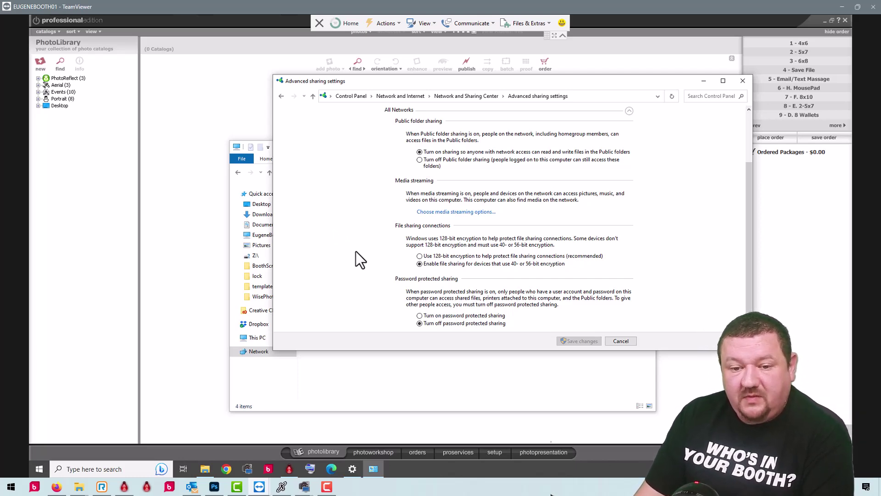
left_click(420, 323)
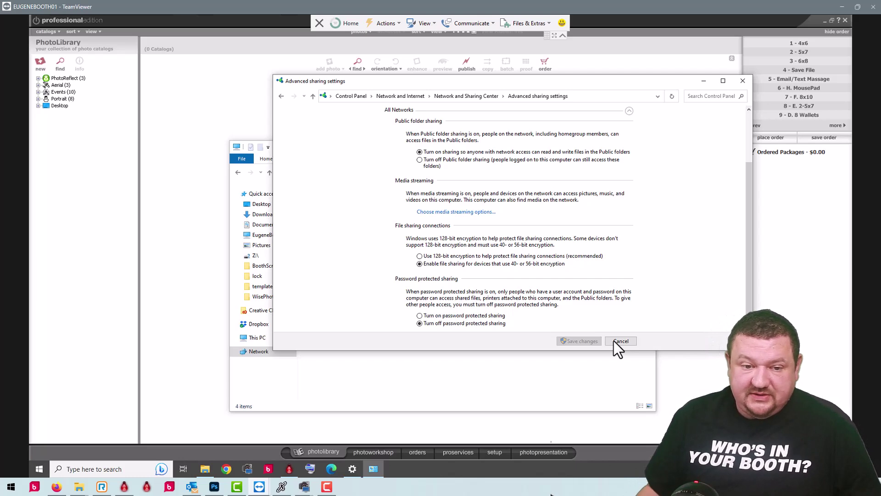
left_click(40, 467)
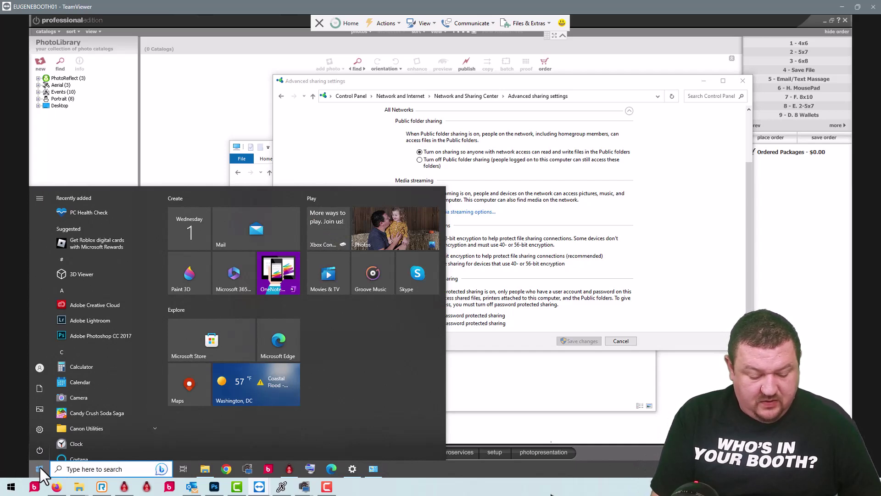
- Check the private network firewall is off, then close sharing settings and minimize Explorer
type("fire")
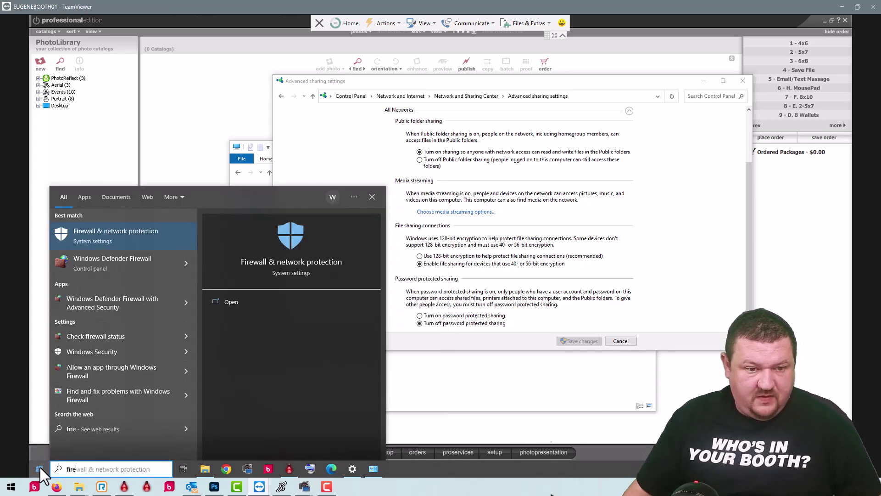
left_click(123, 230)
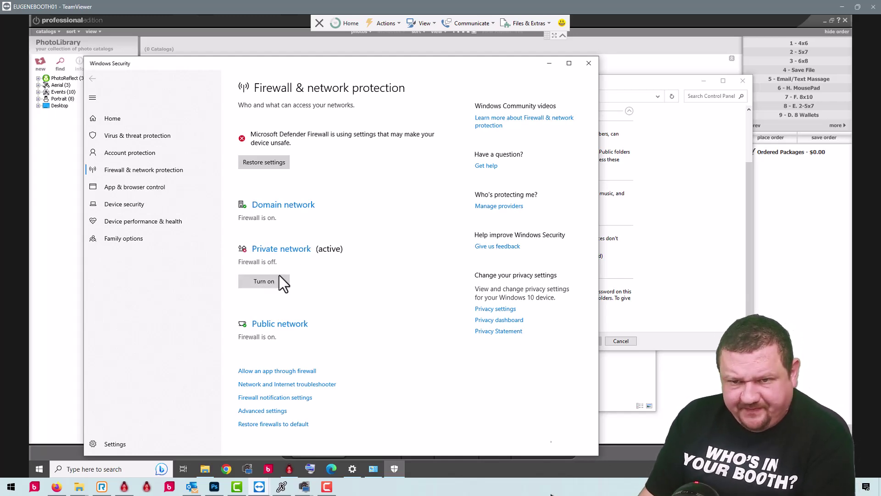
left_click(547, 65)
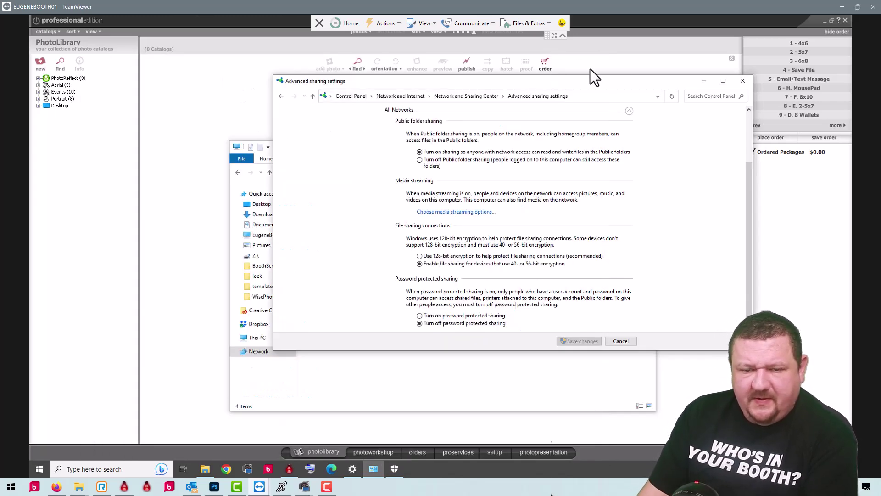
left_click(743, 81)
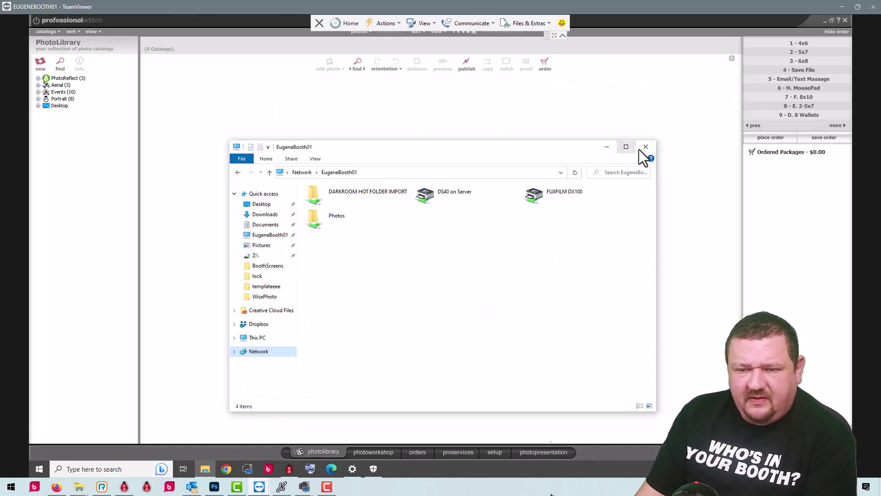
left_click(424, 172)
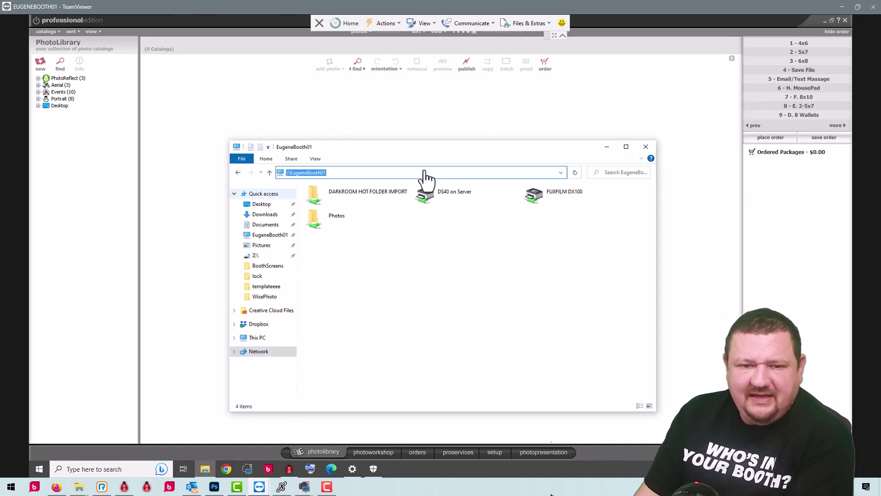
left_click(607, 147)
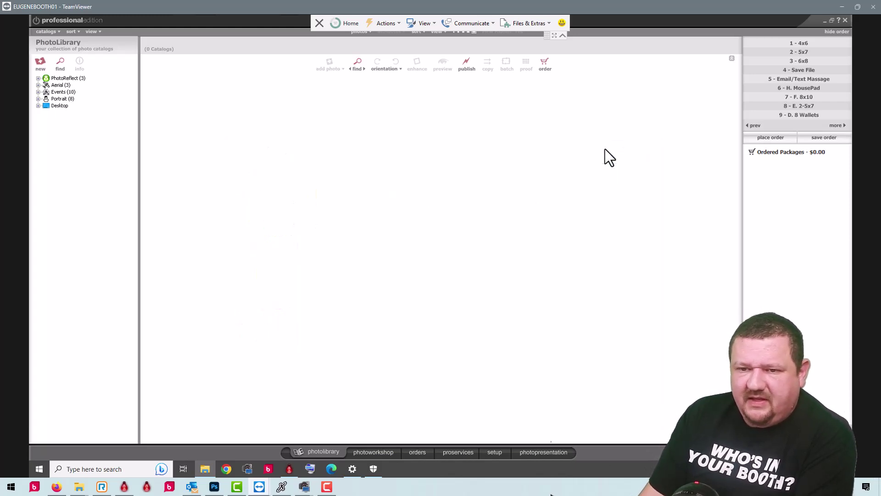
- Make local Darkroom Core a Client Computer with the server manually specified by name, then close it
left_click(842, 6)
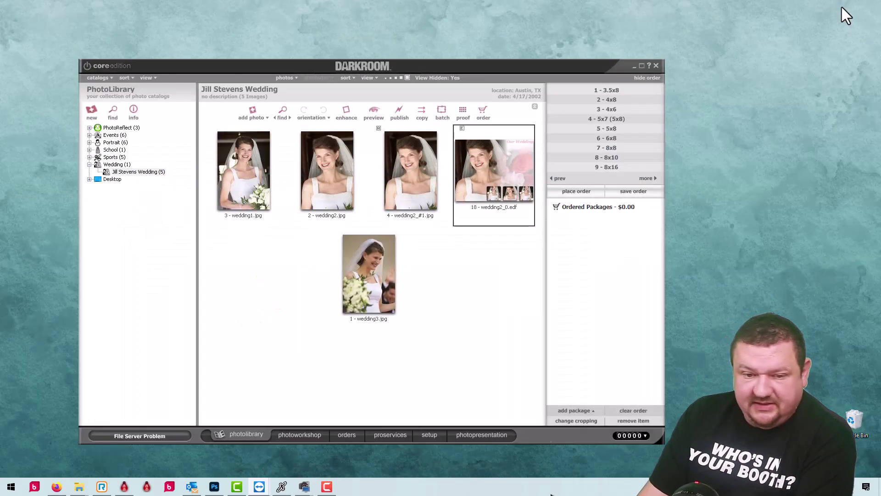
left_click(423, 434)
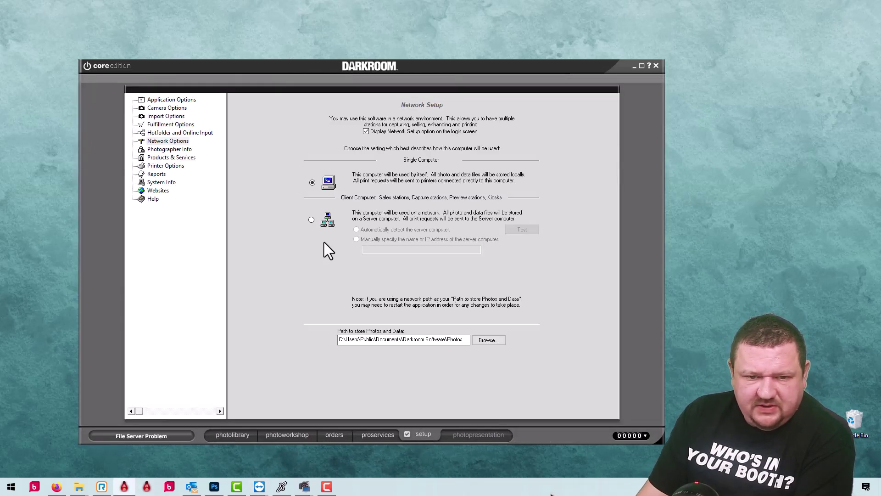
left_click(312, 219)
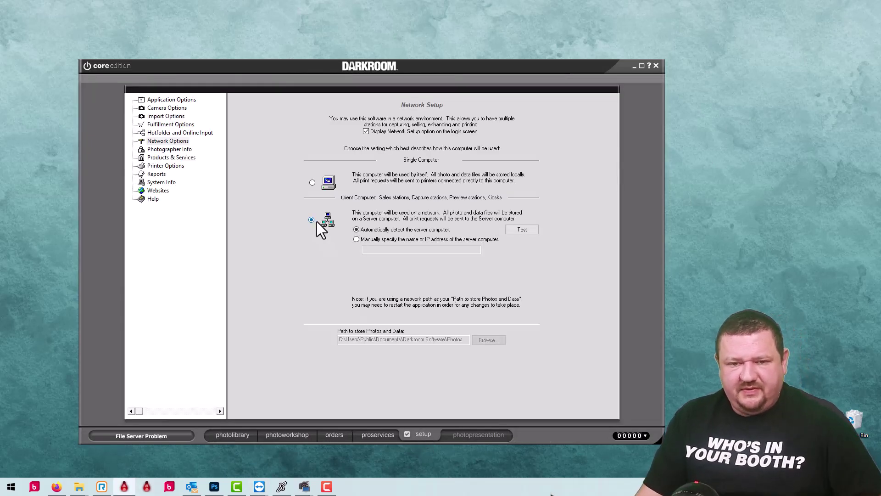
left_click(371, 240)
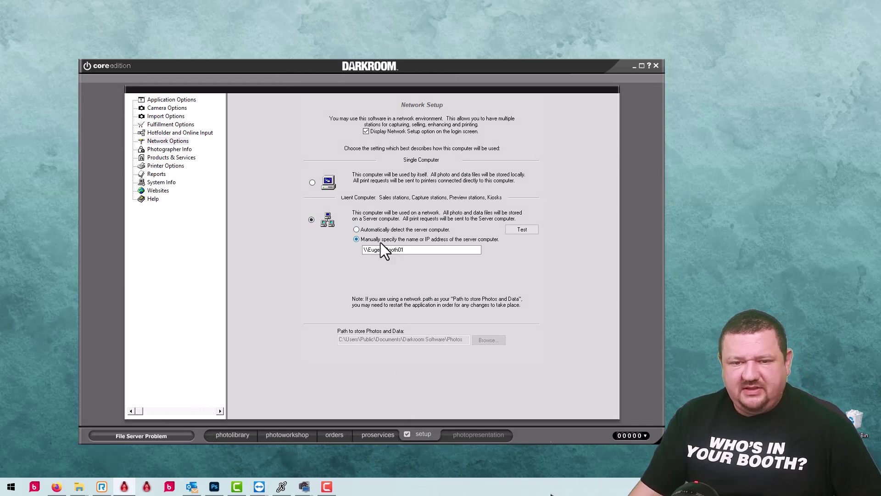
left_click(223, 437)
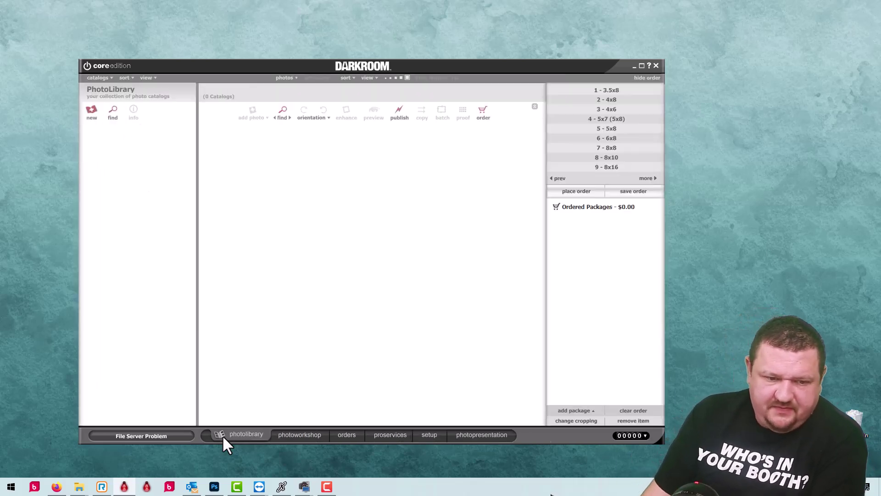
left_click(656, 65)
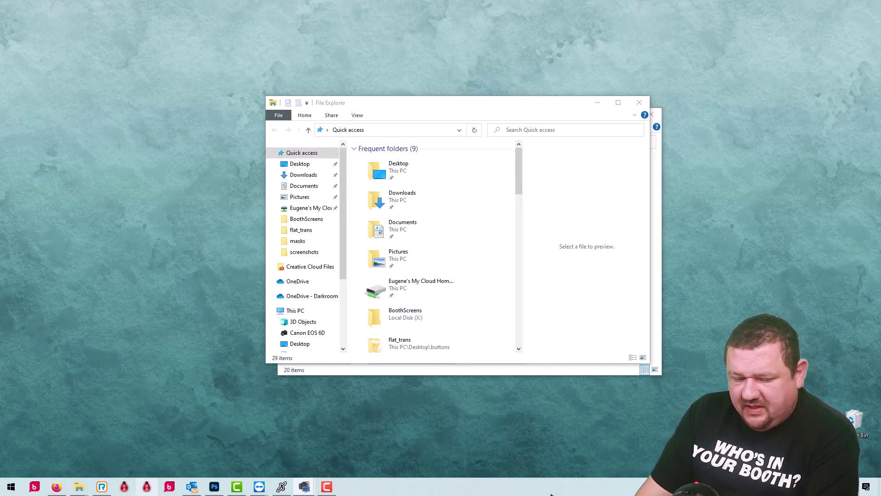
- Launch Darkroom Core, log in as Admin, and open the Aerial > Demo catalog
left_click(125, 486)
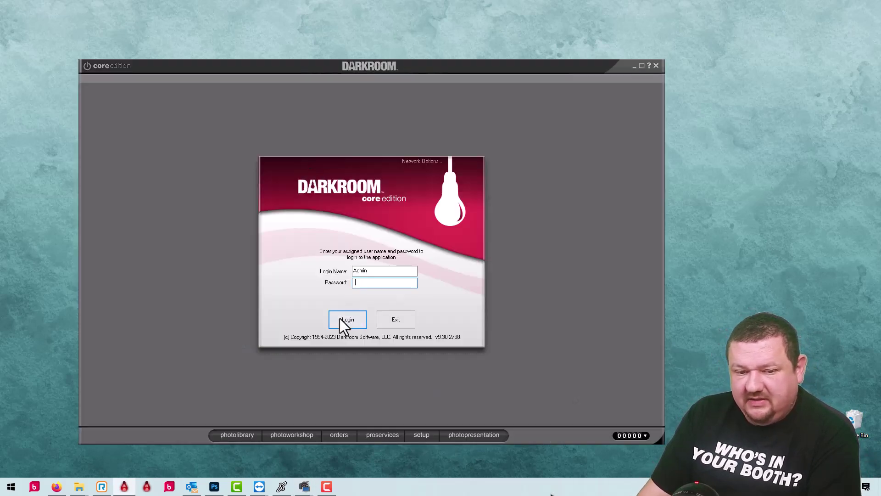
left_click(359, 324)
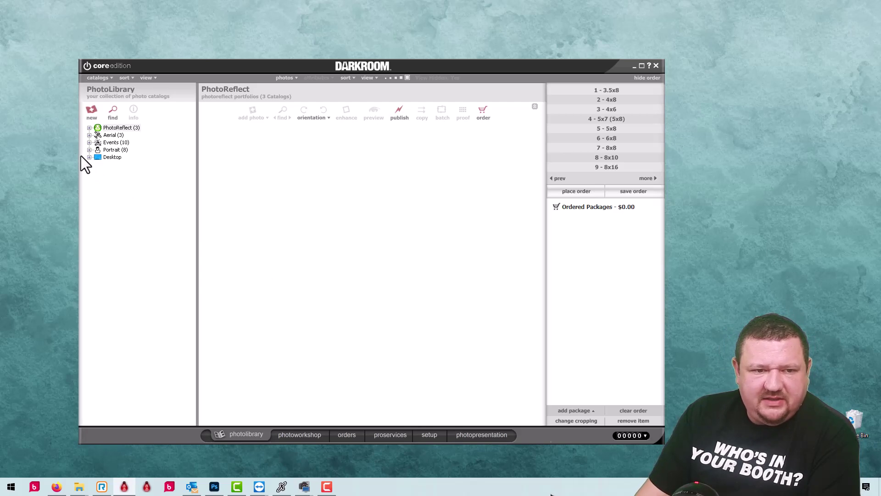
left_click(90, 135)
left_click(113, 142)
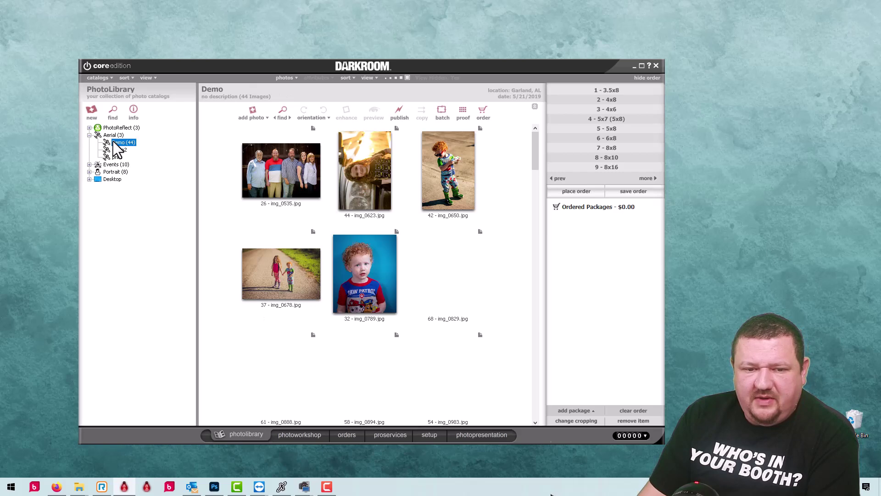
- Rotate photo 32 - img_0789 twice to turn it upside down, then switch to the remote session
double_click(361, 277)
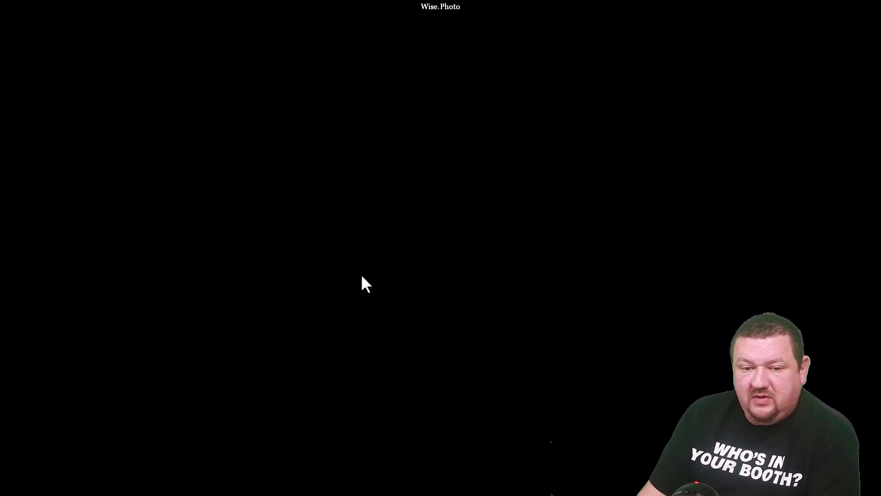
key("Escape")
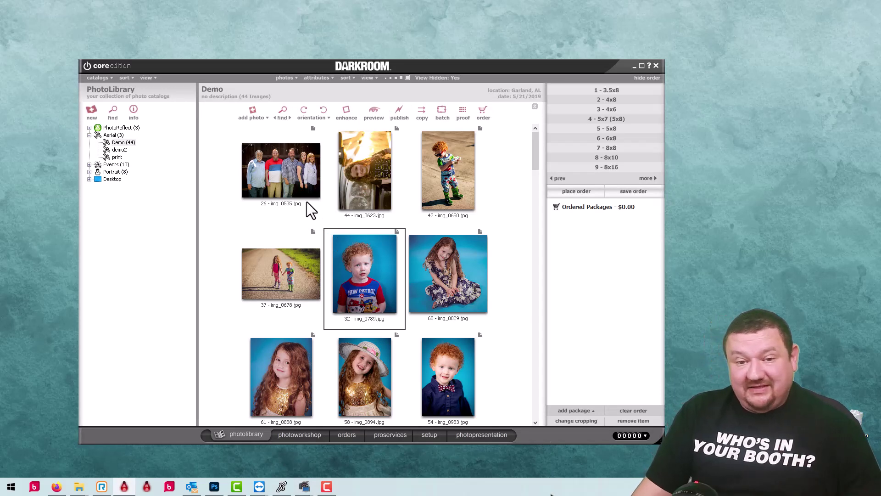
left_click(301, 109)
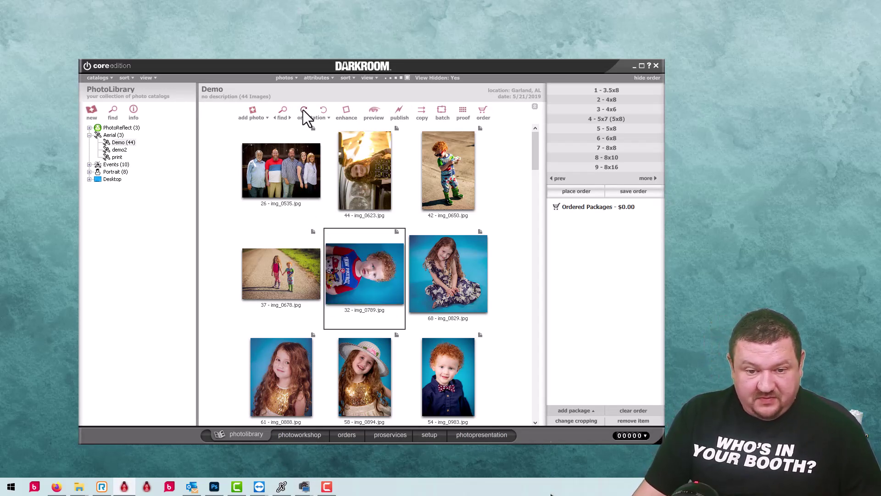
left_click(303, 109)
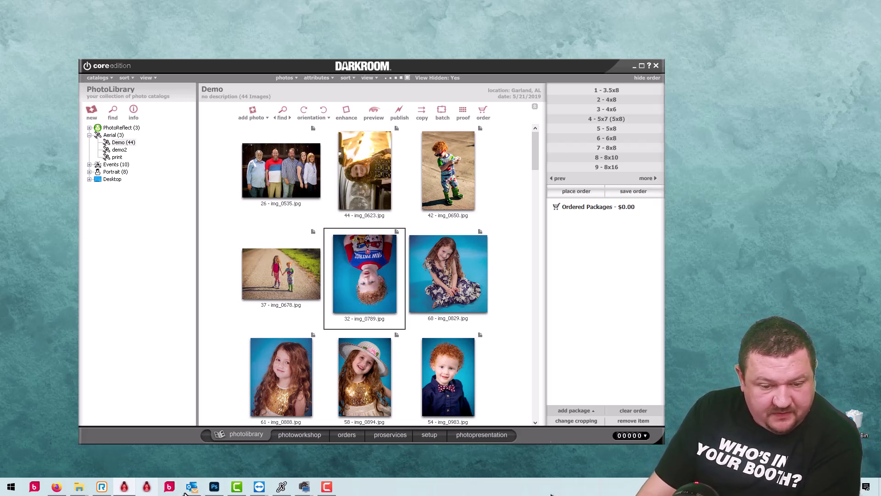
left_click(261, 490)
left_click(321, 440)
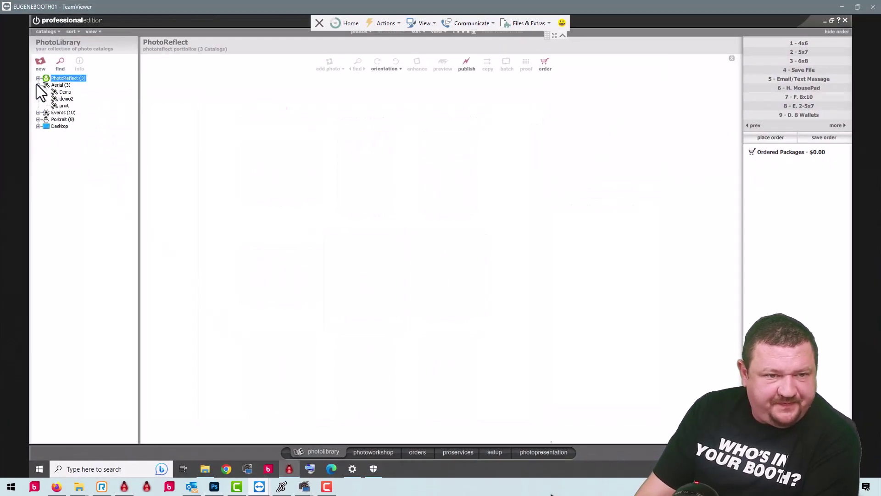
- On the server's Demo catalog, rotate 32 - img_0789 twice to stand it upright
left_click(59, 91)
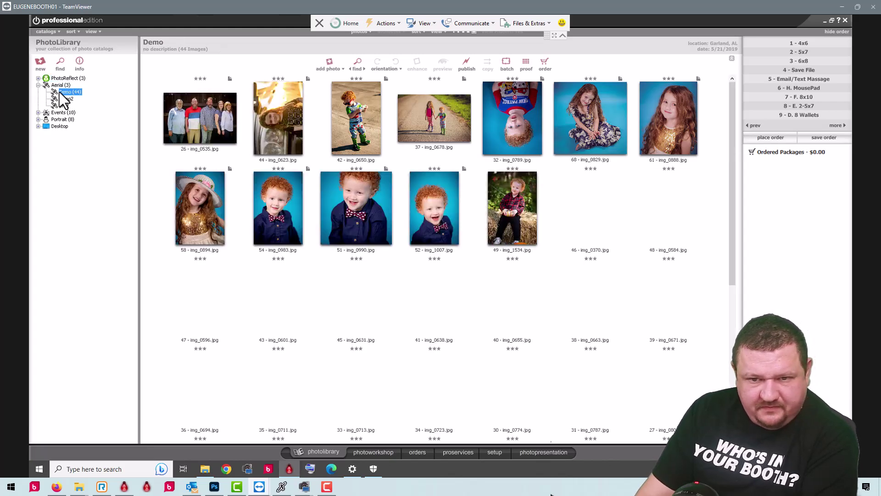
left_click(513, 120)
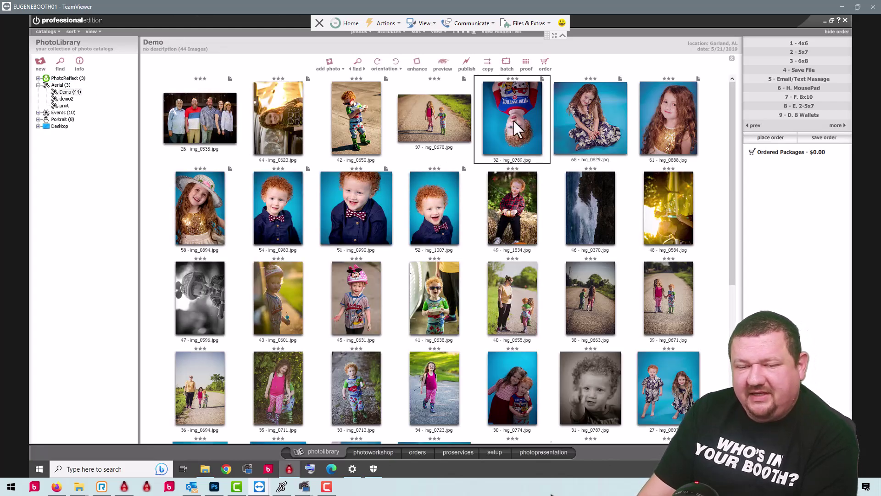
left_click(395, 62)
left_click(394, 63)
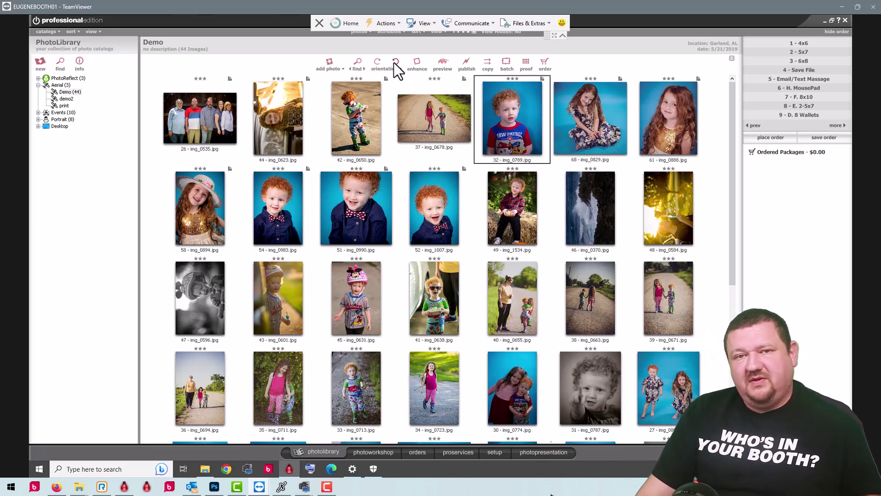
- Create an empty 'cool event' photo catalog under Aerial, skipping the image import
left_click(40, 67)
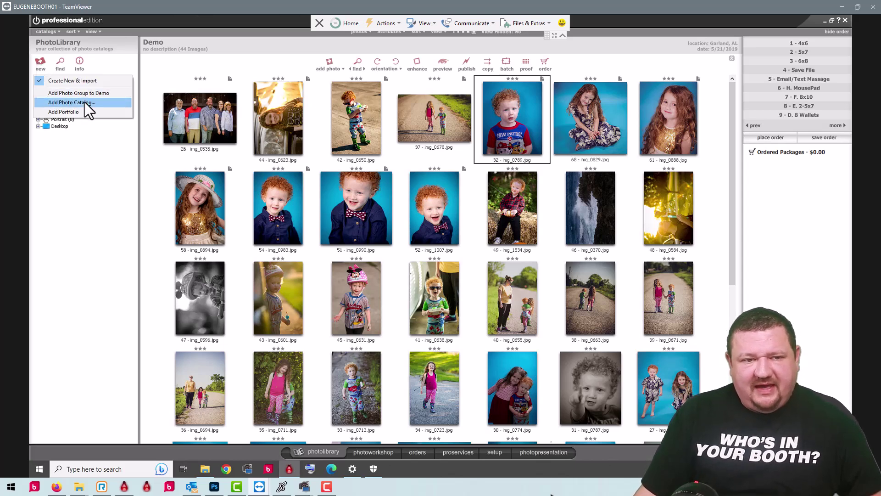
left_click(84, 102)
left_click(451, 134)
type("cool")
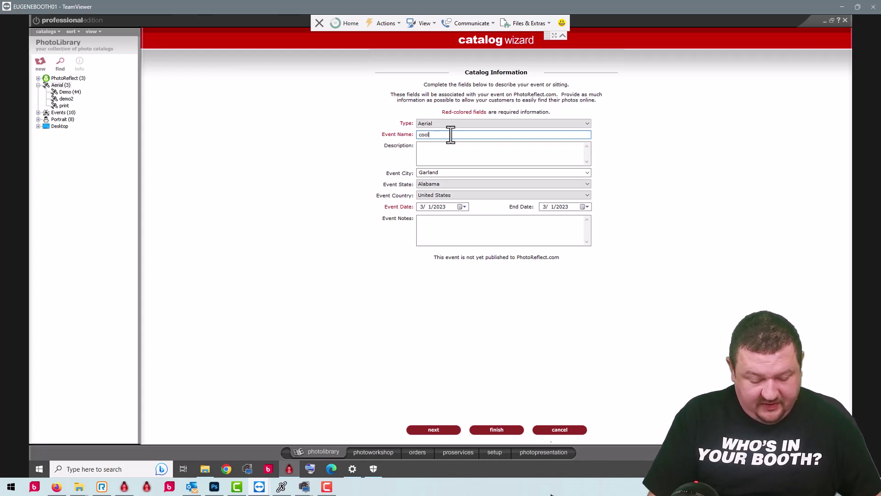
type(" event")
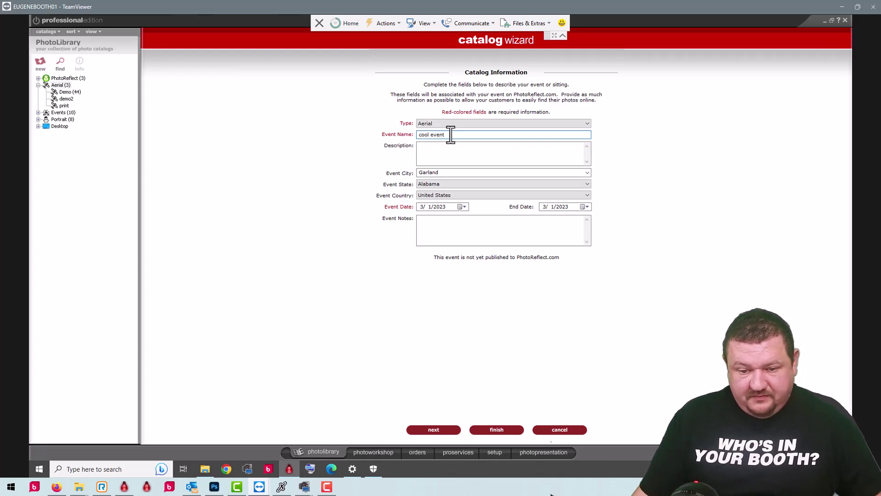
left_click(505, 432)
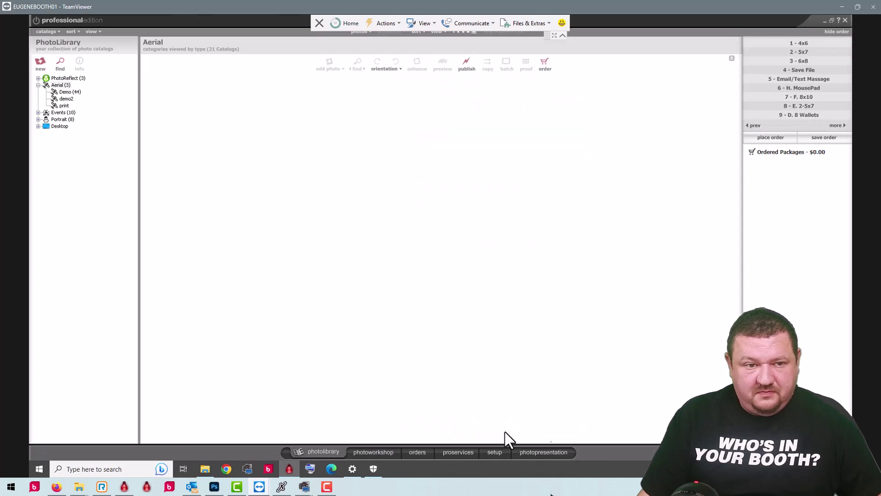
key("Return")
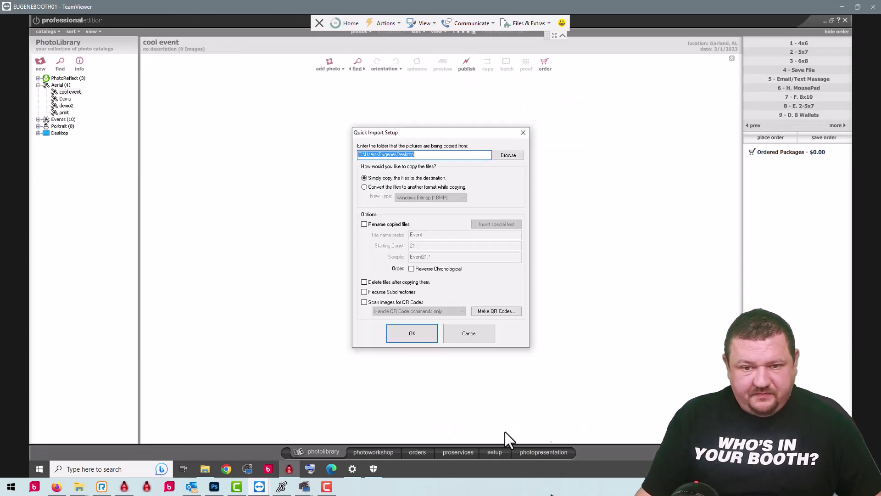
key("Escape")
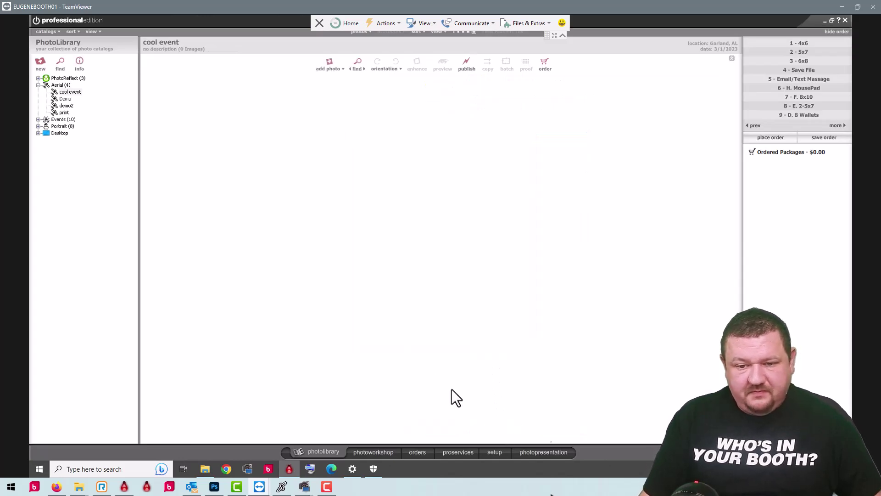
- Add an empty photo group named cam1 to cool event without importing images
left_click(42, 62)
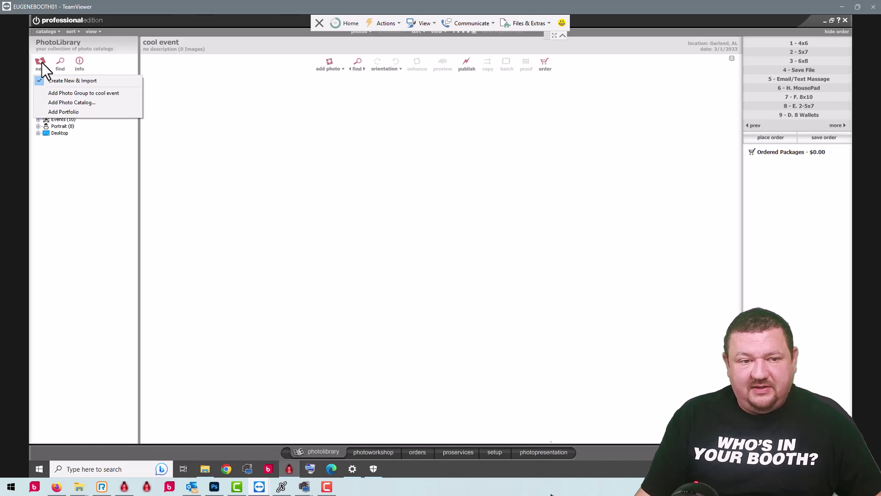
left_click(107, 95)
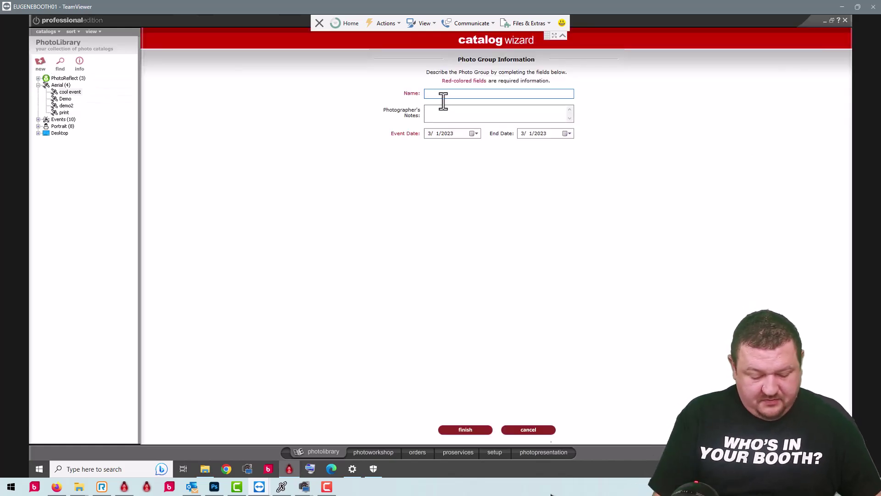
type("cam1")
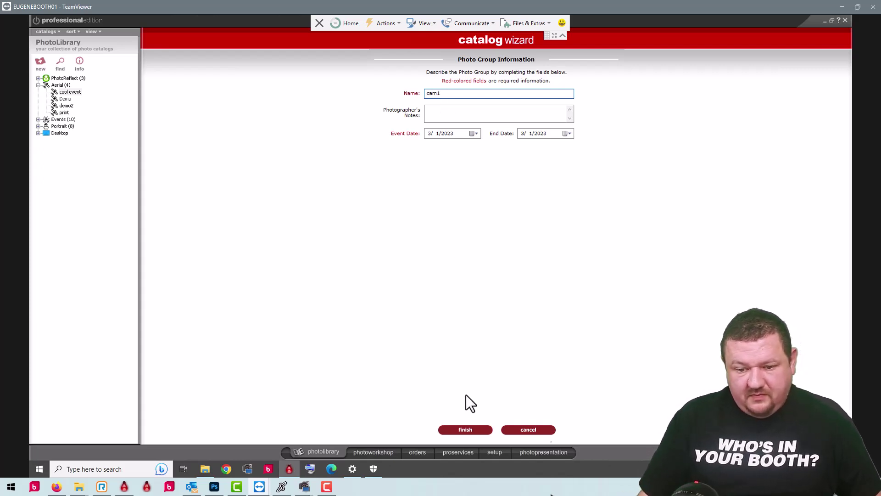
left_click(468, 429)
key("Return")
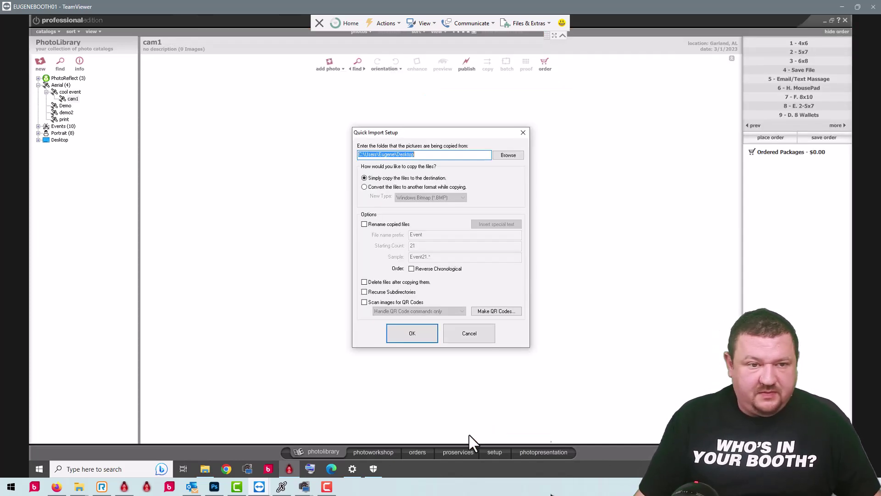
key("Escape")
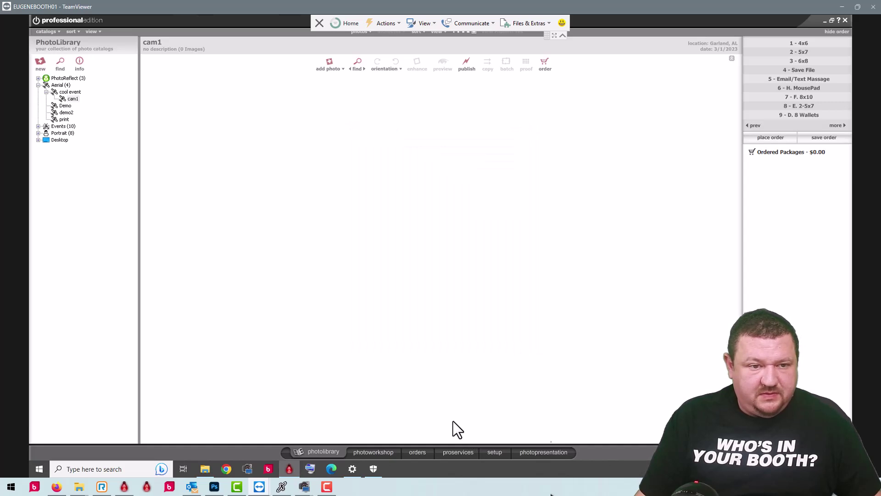
- Add a second empty photo group, cam2, to cool event without importing images
left_click(40, 62)
left_click(119, 103)
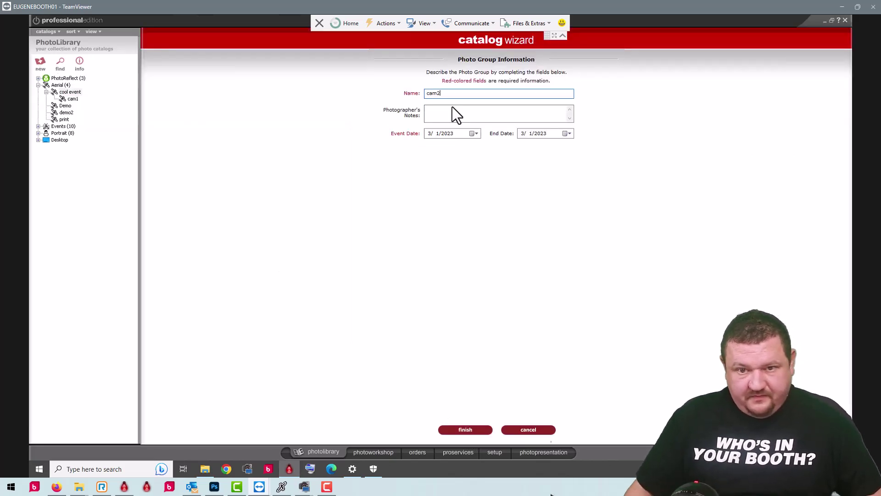
left_click(481, 432)
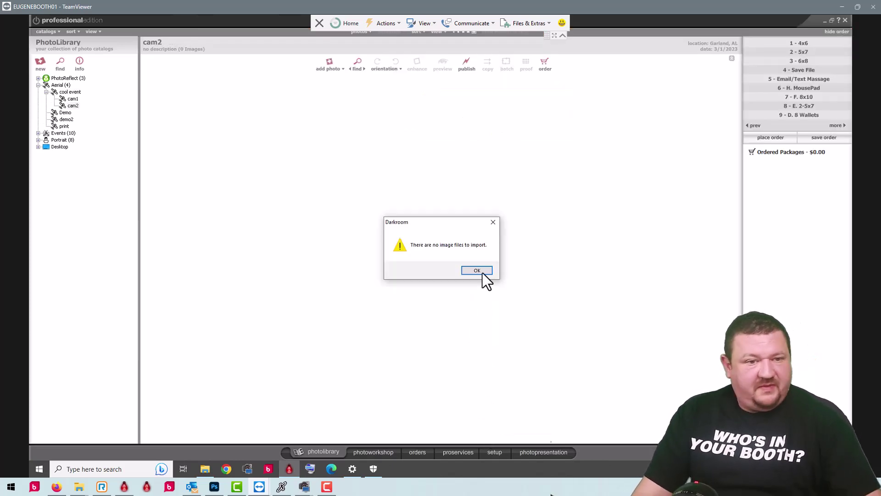
left_click(482, 270)
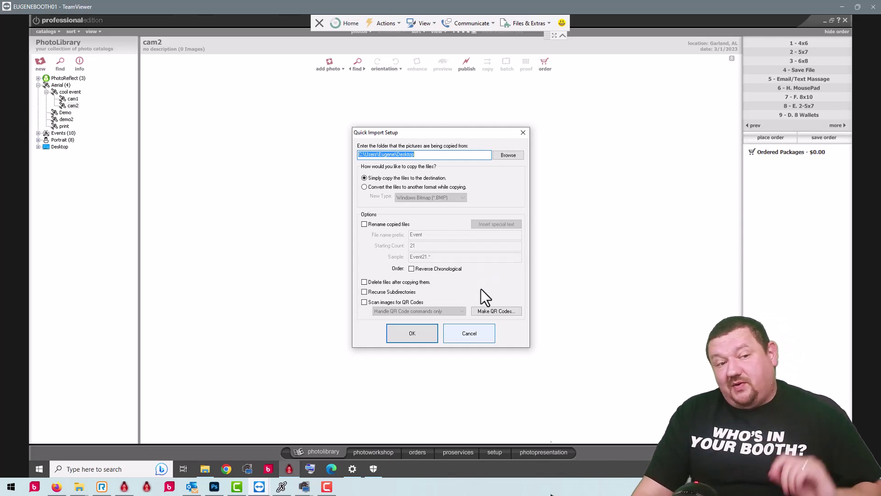
left_click(479, 334)
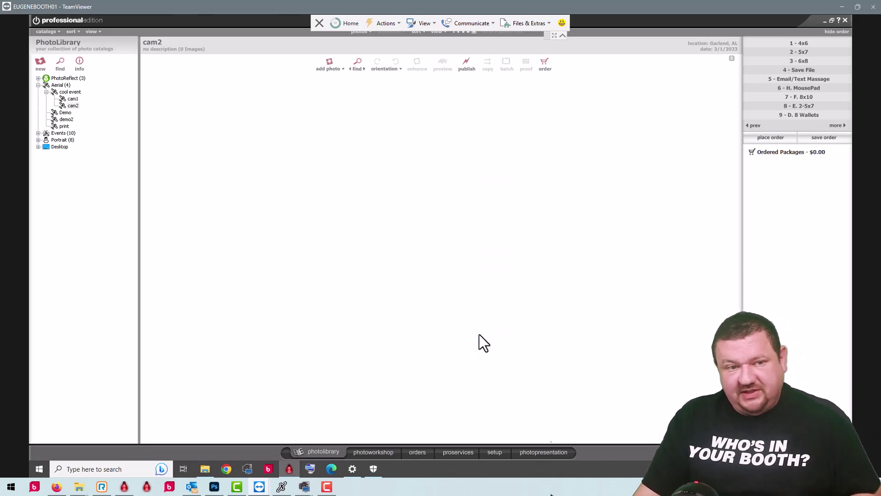